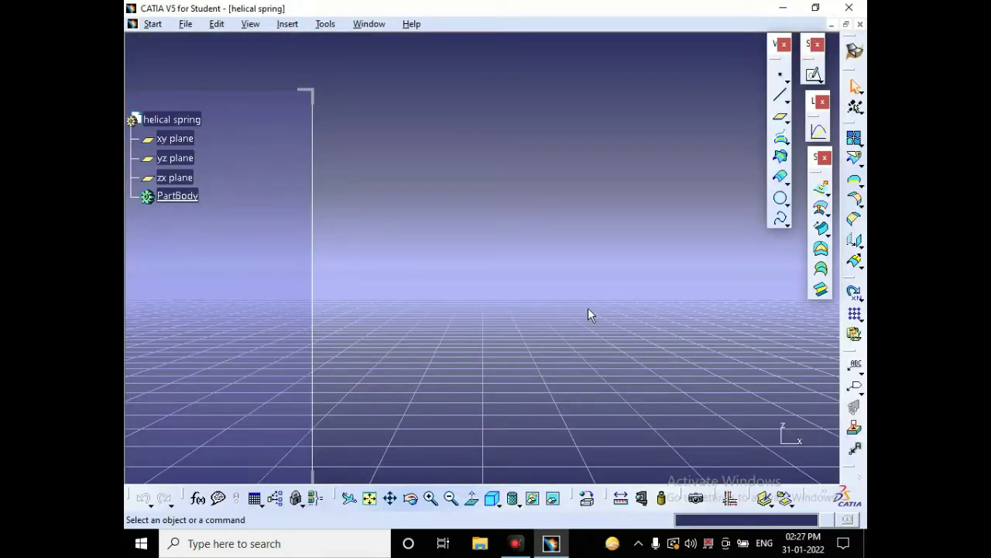
# Step: Start a sketch on the xy plane and place a point on the horizontal axis, away from the origin
pyautogui.click(174, 140)
pyautogui.click(818, 77)
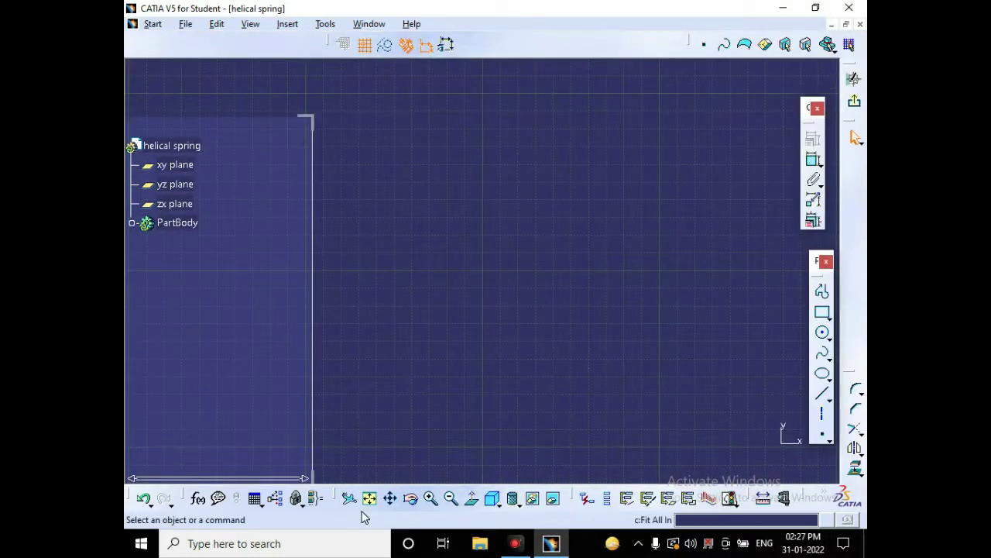
pyautogui.click(370, 499)
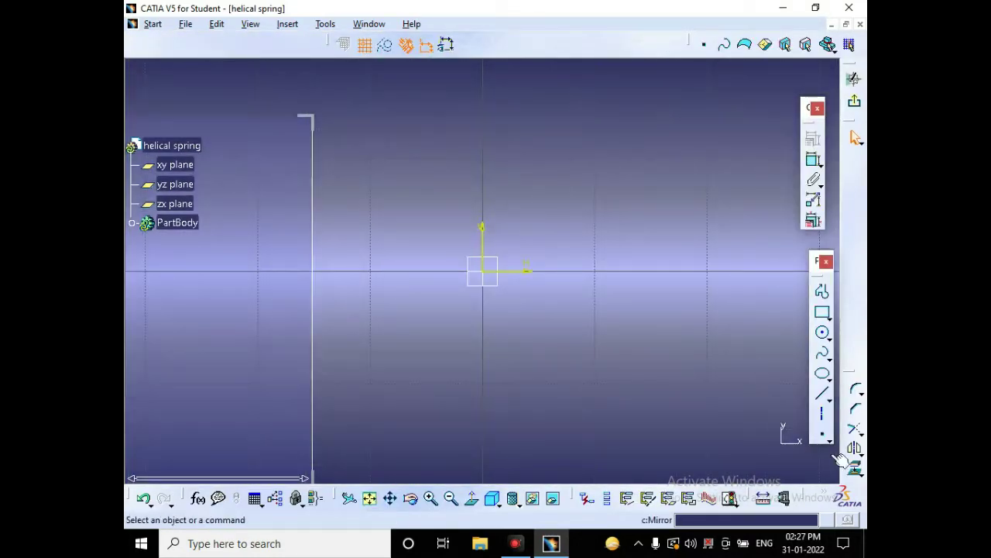
pyautogui.click(821, 434)
pyautogui.click(601, 265)
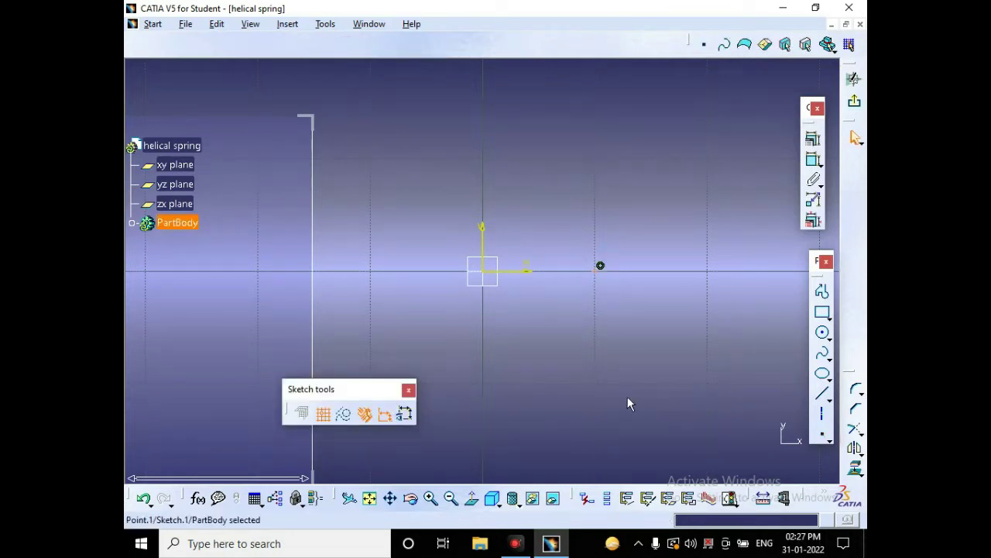
# Step: Constrain the point to 60 mm from the sketch's vertical axis and finish the sketch
pyautogui.click(482, 253)
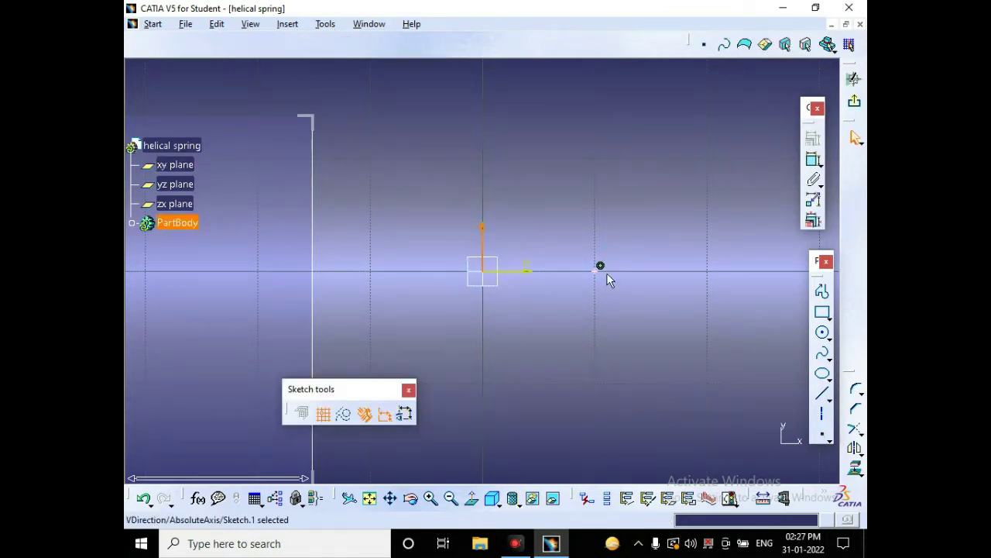
pyautogui.keyDown('ctrl'); pyautogui.click(596, 271); pyautogui.keyUp('ctrl')
pyautogui.click(813, 159)
pyautogui.click(536, 183)
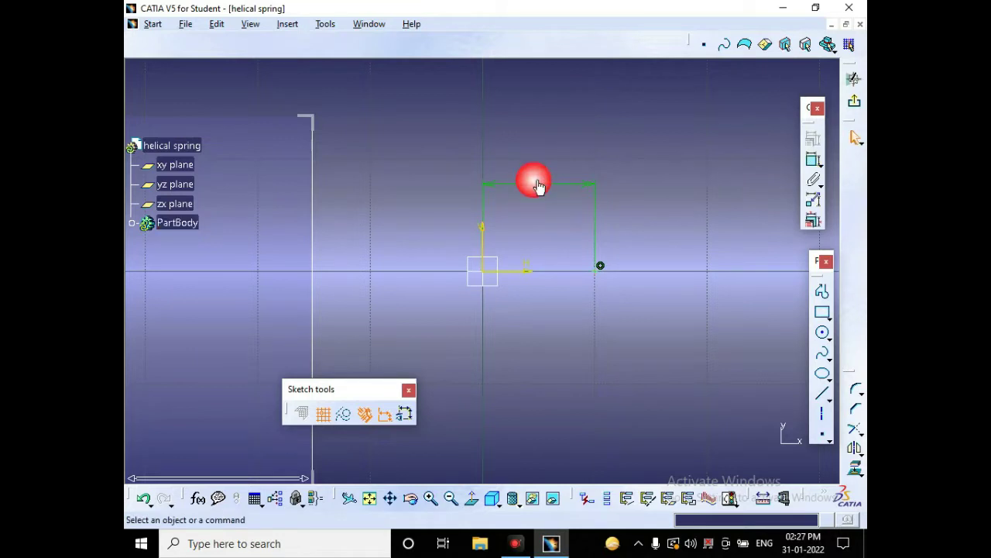
pyautogui.doubleClick(540, 187)
pyautogui.write('60')
pyautogui.press('Return')
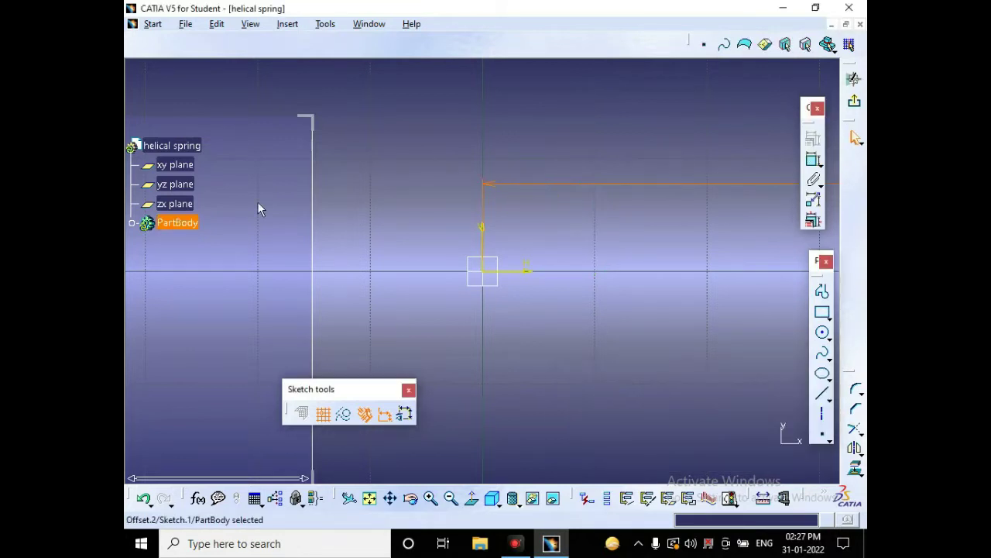
pyautogui.click(369, 498)
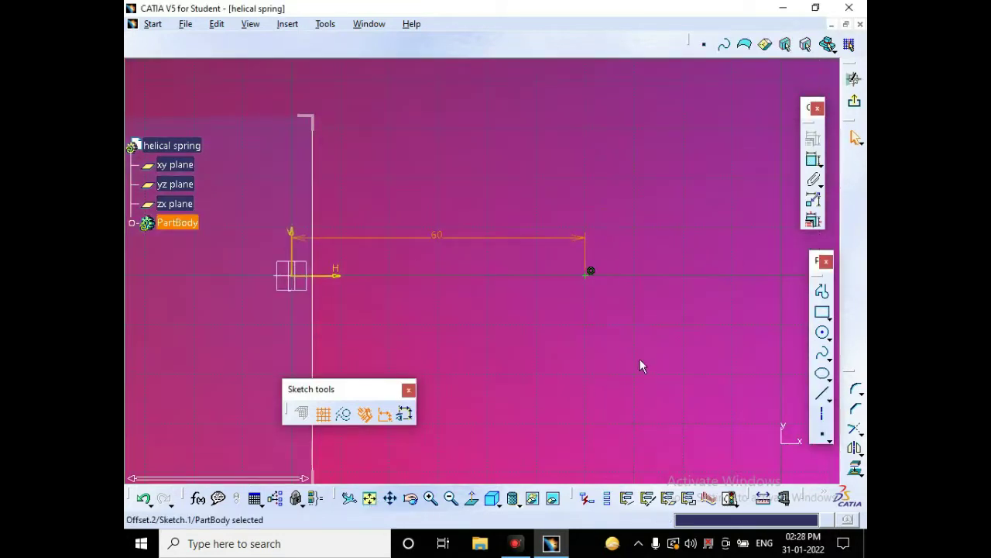
pyautogui.click(853, 78)
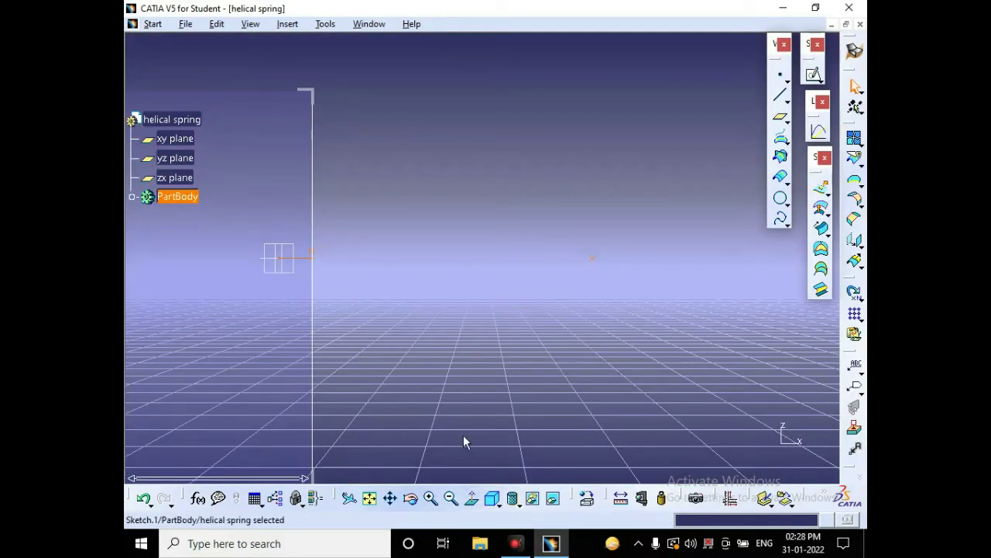
pyautogui.moveTo(463, 436)
pyautogui.mouseDown(button='middle')
pyautogui.moveTo(452, 436)
pyautogui.moveTo(427, 332)
pyautogui.moveTo(326, 229)
pyautogui.moveTo(453, 274)
pyautogui.moveTo(496, 193)
pyautogui.moveTo(342, 316)
pyautogui.moveTo(562, 310)
pyautogui.moveTo(421, 334)
pyautogui.moveTo(575, 361)
pyautogui.mouseUp(button='middle')
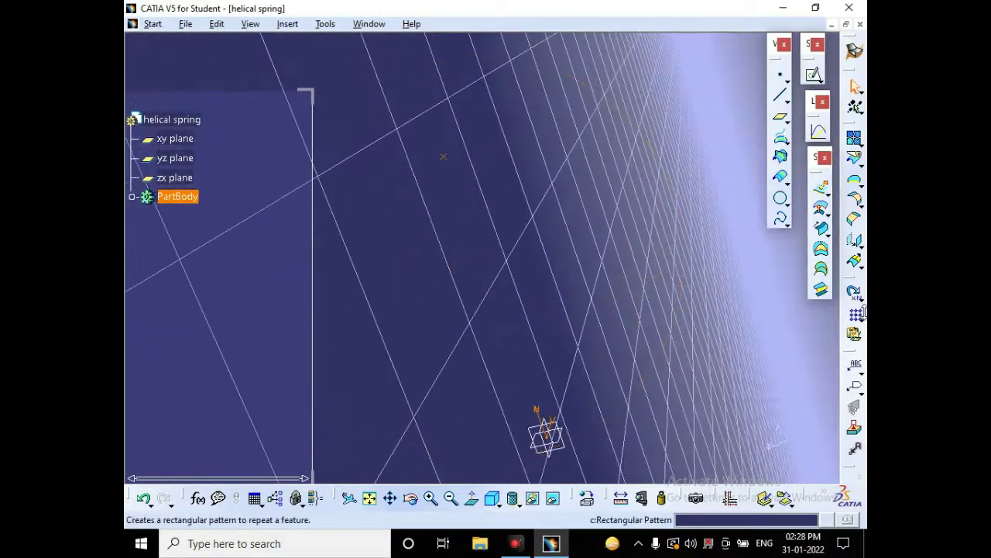
pyautogui.click(790, 181)
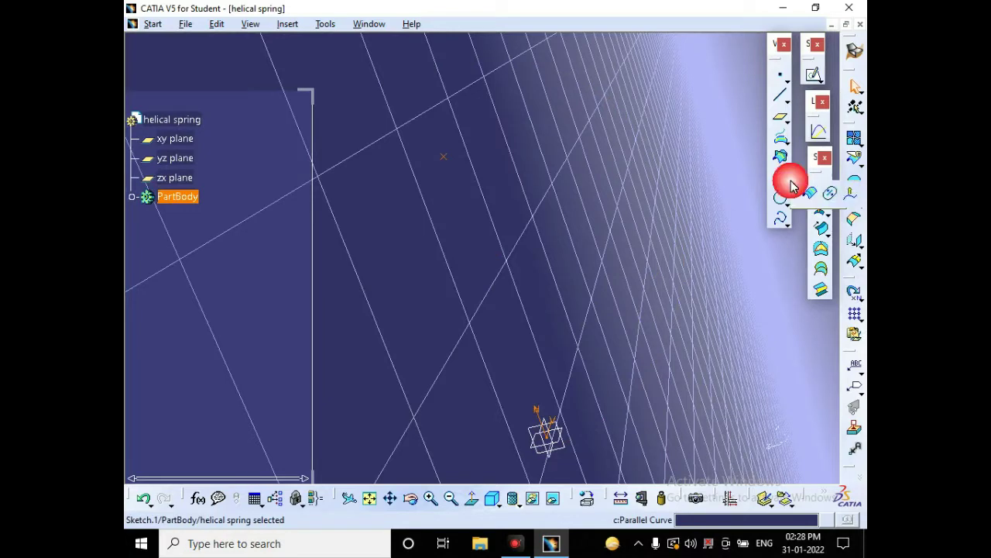
pyautogui.click(789, 224)
pyautogui.click(756, 235)
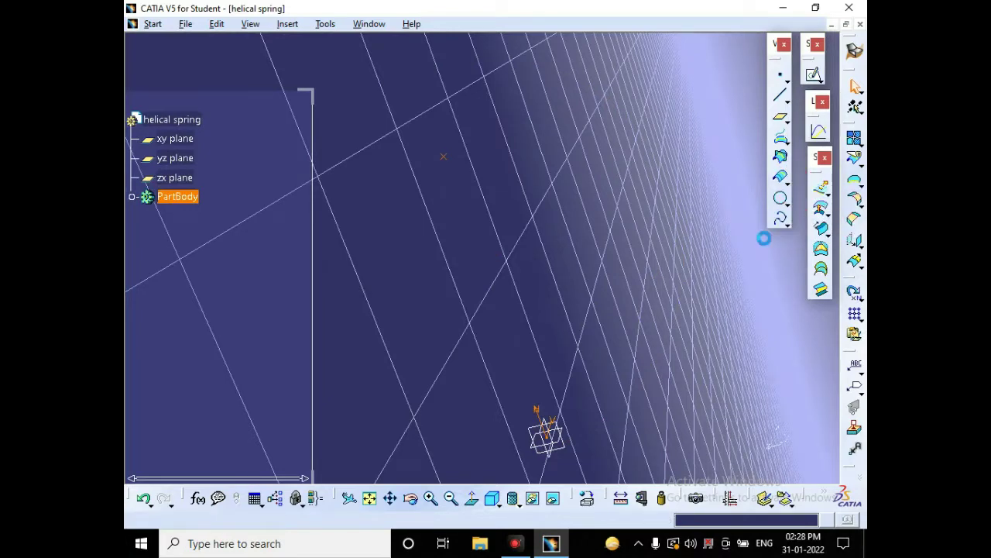
pyautogui.write('35')
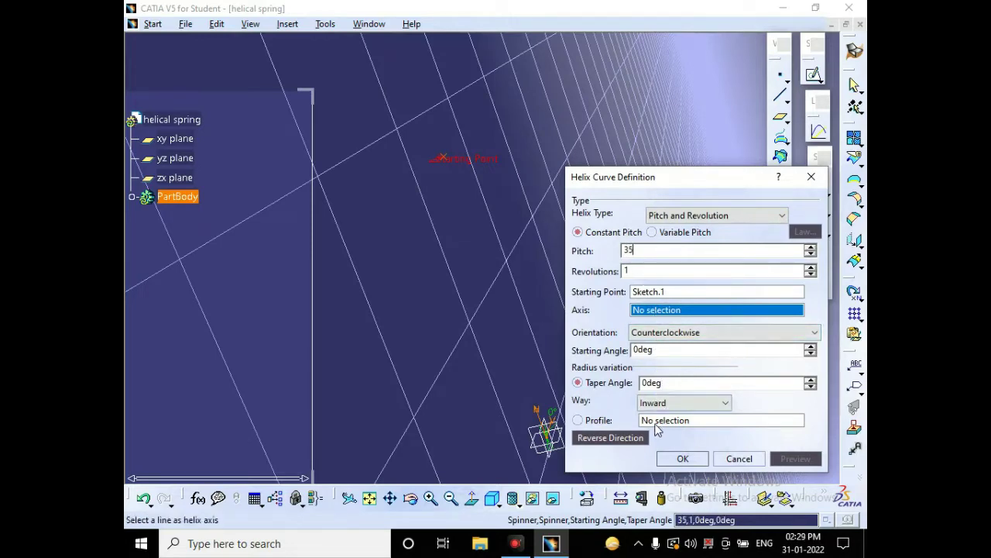
pyautogui.click(657, 421)
pyautogui.rightClick(657, 420)
pyautogui.click(444, 162)
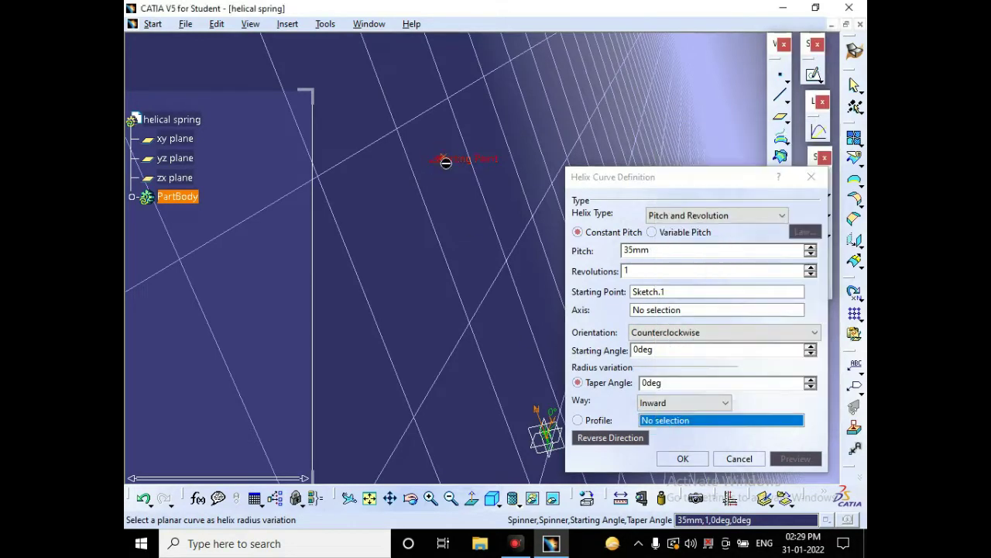
pyautogui.click(441, 159)
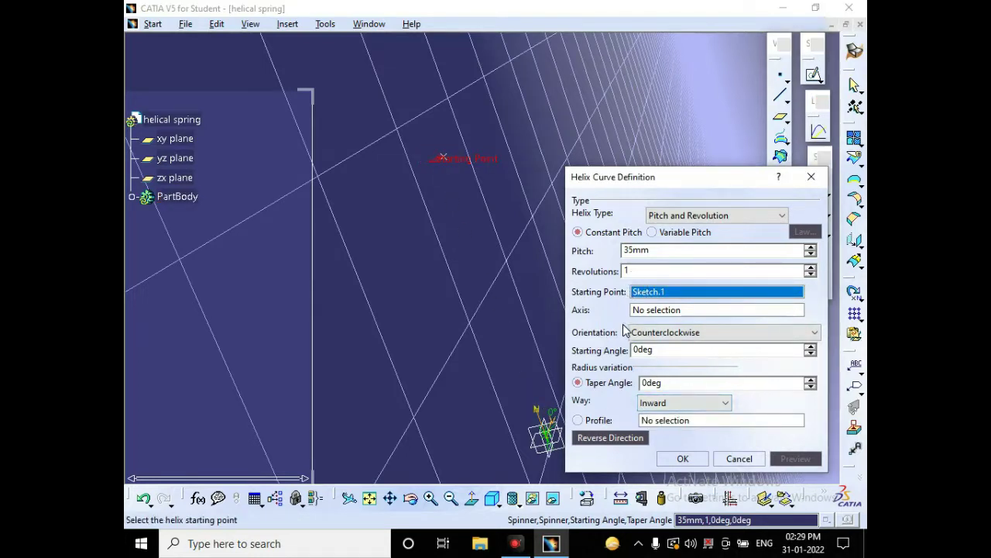
pyautogui.moveTo(640, 271); pyautogui.dragTo(584, 258)
pyautogui.click(716, 215)
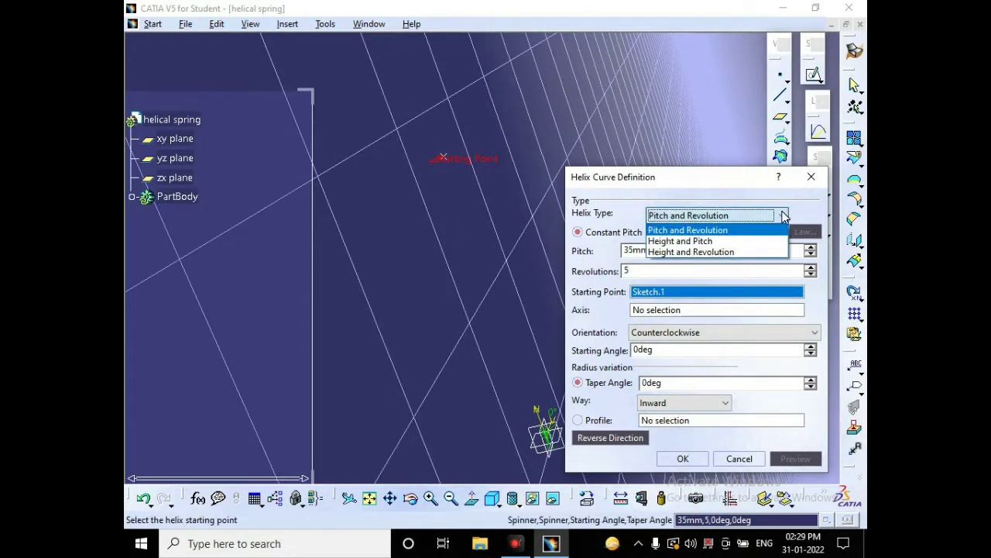
pyautogui.click(711, 239)
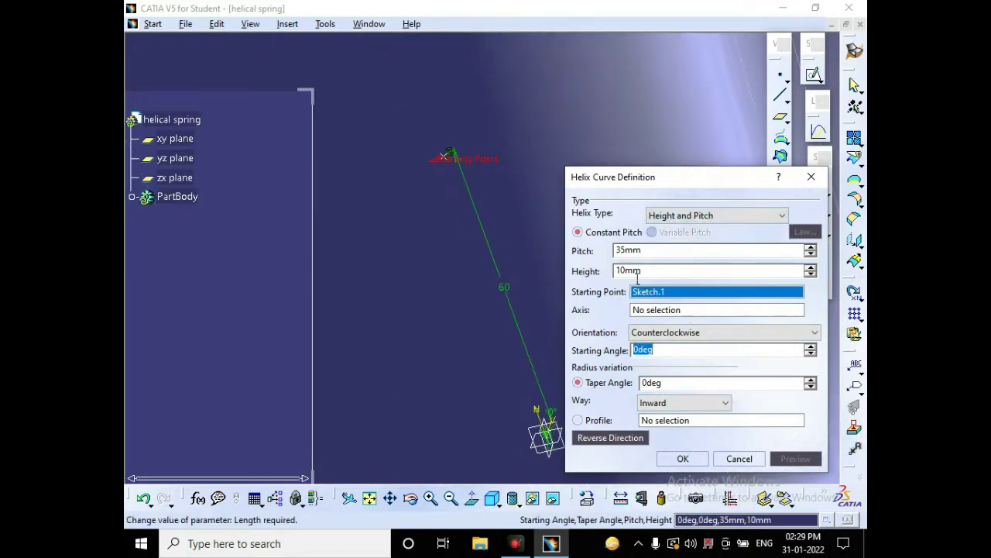
pyautogui.moveTo(626, 272); pyautogui.dragTo(598, 262)
pyautogui.write('3')
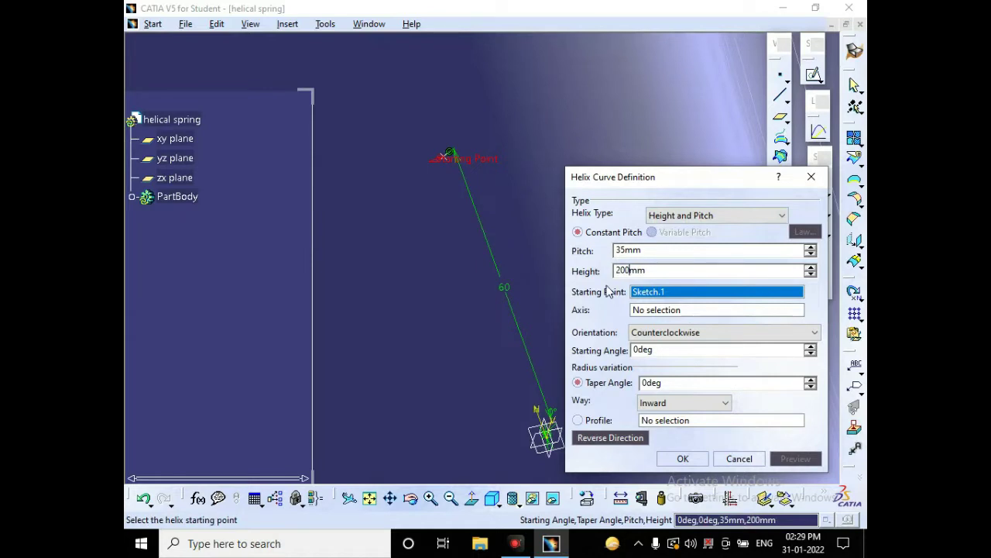
pyautogui.click(794, 456)
pyautogui.rightClick(651, 294)
pyautogui.doubleClick(642, 293)
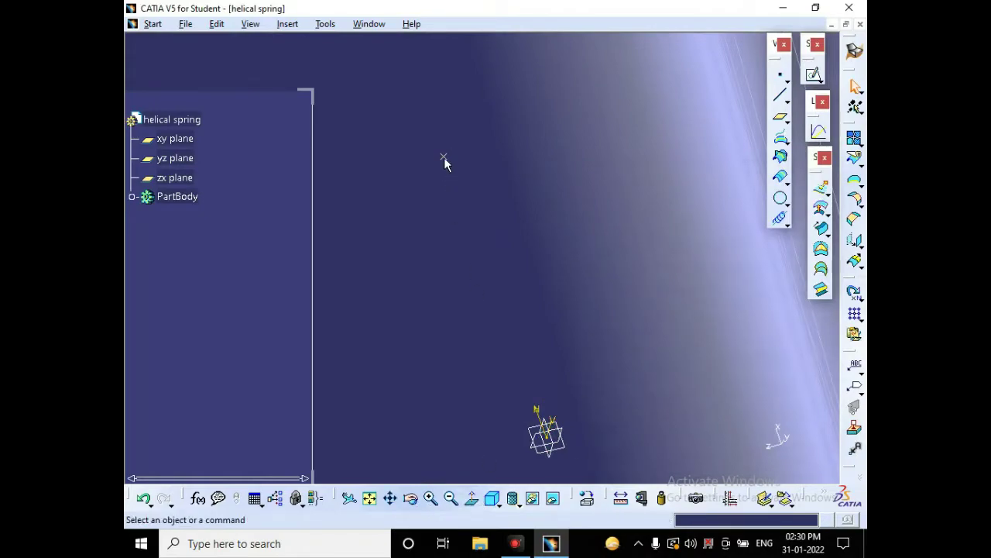
# Step: Begin a helix of type Height and Pitch with a 30 mm pitch and 200 mm height
pyautogui.click(410, 498)
pyautogui.moveTo(480, 403); pyautogui.dragTo(232, 404)
pyautogui.click(780, 218)
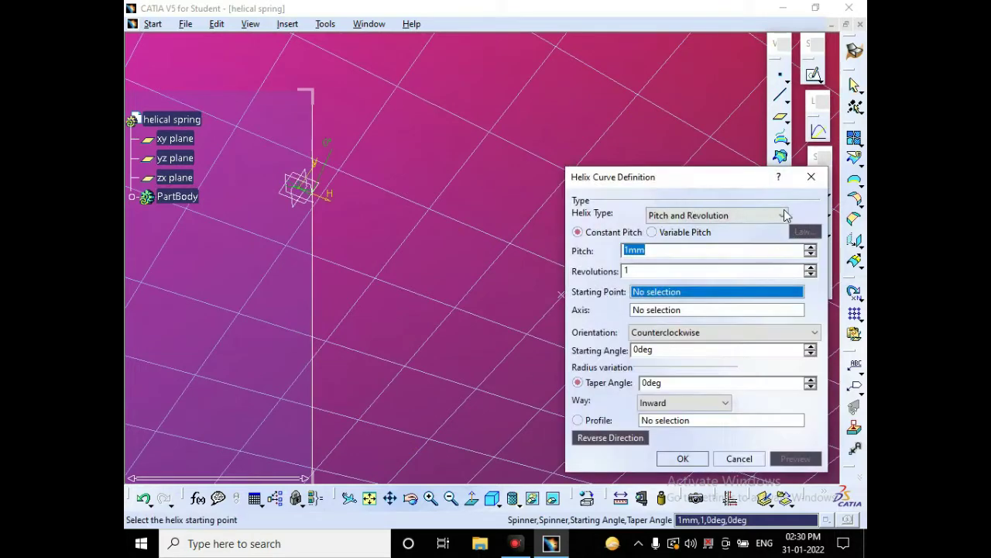
pyautogui.click(782, 216)
pyautogui.click(704, 242)
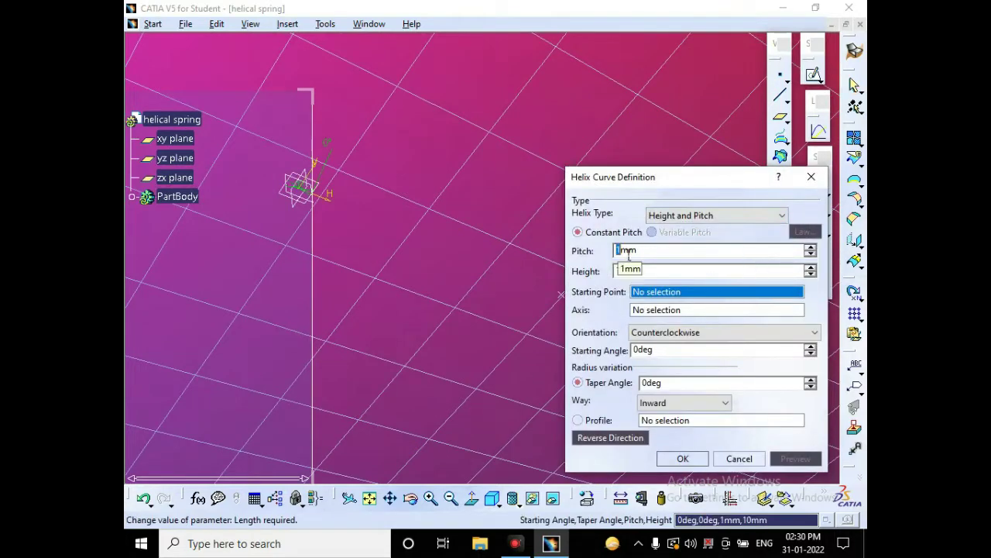
pyautogui.write('30')
pyautogui.moveTo(628, 271); pyautogui.dragTo(602, 271)
pyautogui.write('200')
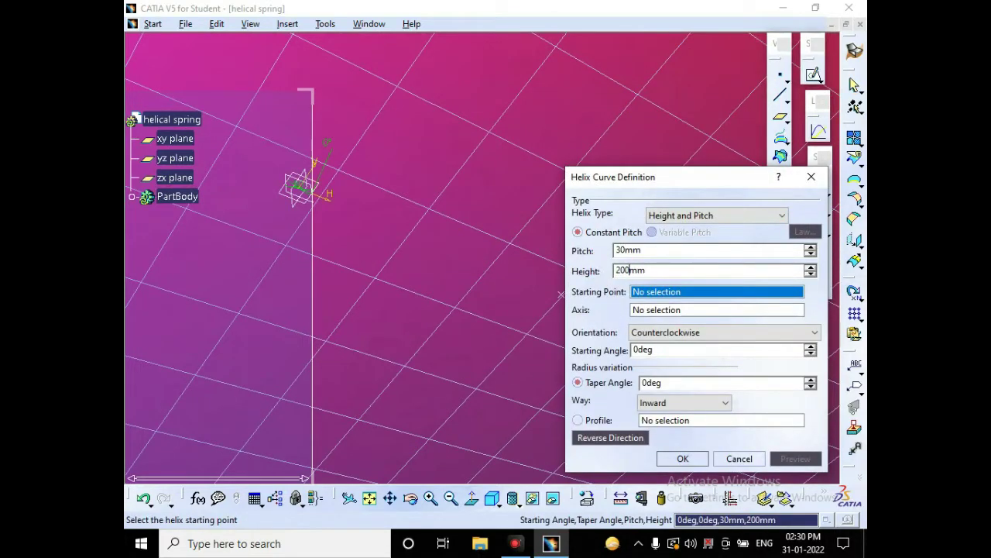
# Step: Use the sketched point as the helix's starting point and the sketch's vertical direction as its axis, then create it
pyautogui.moveTo(705, 178); pyautogui.dragTo(799, 13)
pyautogui.click(561, 295)
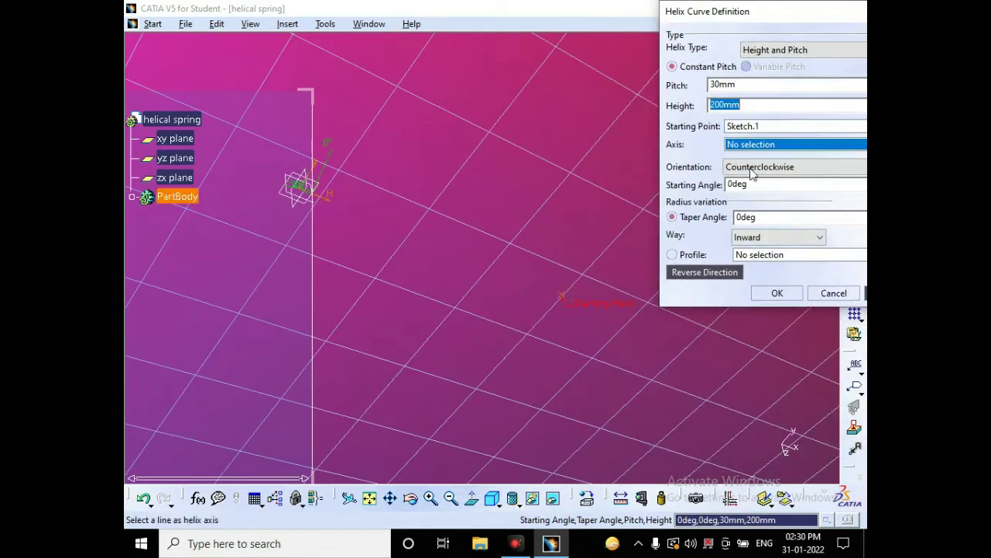
pyautogui.click(325, 167)
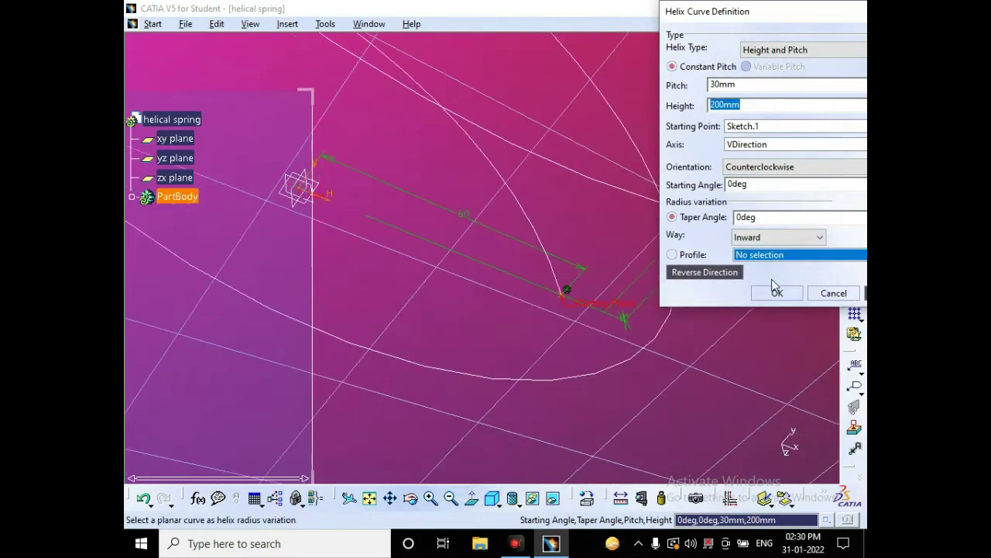
pyautogui.moveTo(790, 16); pyautogui.dragTo(639, 17)
pyautogui.click(371, 498)
pyautogui.click(519, 269)
pyautogui.click(520, 268)
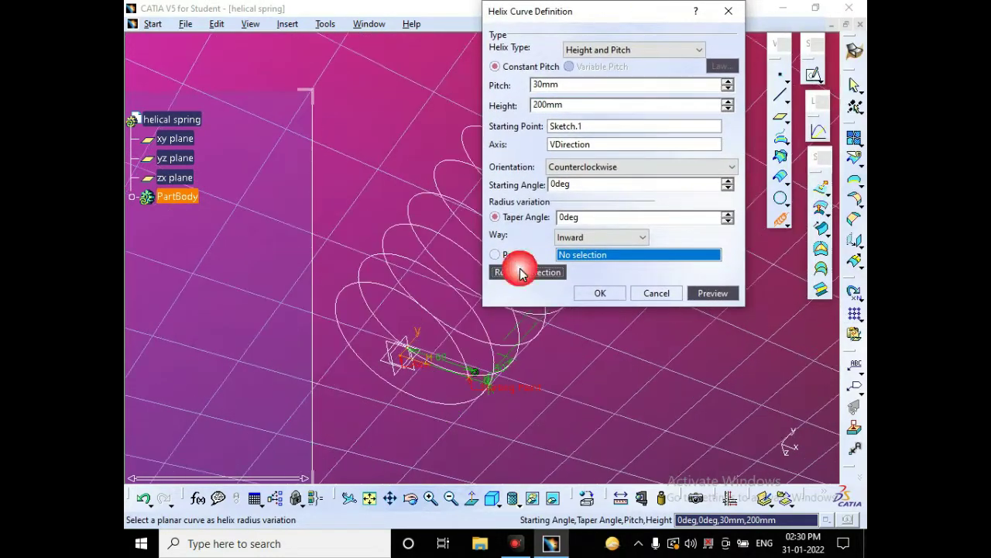
pyautogui.click(601, 292)
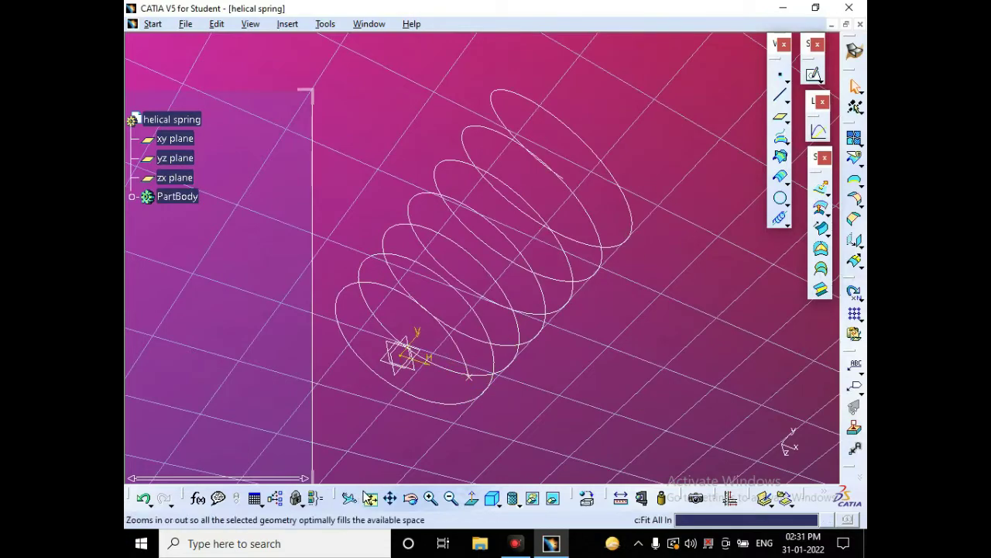
# Step: Begin a second helix of type Height and Pitch with a 25 mm pitch and 50 mm height
pyautogui.moveTo(677, 336); pyautogui.dragTo(553, 240, button='middle')
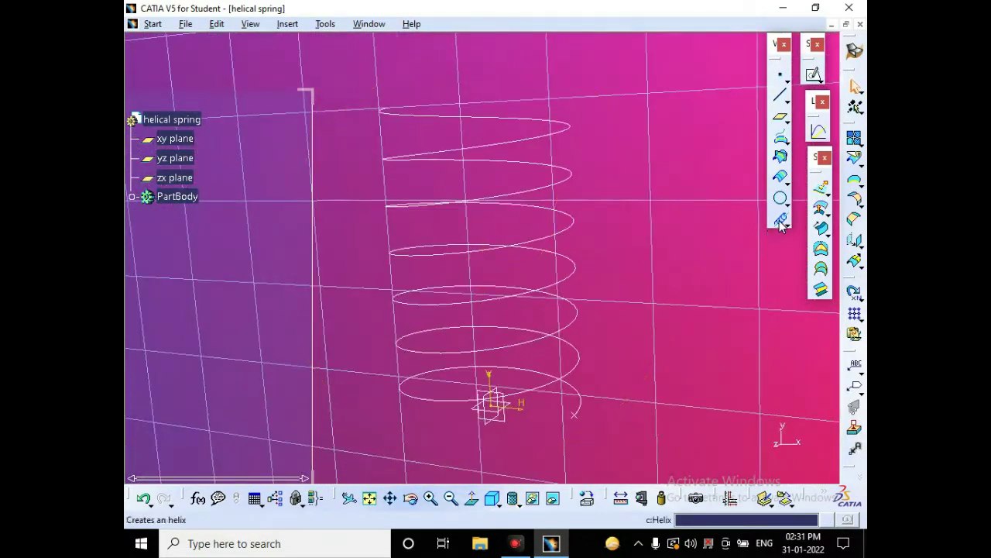
pyautogui.click(781, 222)
pyautogui.click(681, 44)
pyautogui.click(643, 74)
pyautogui.moveTo(624, 8)
pyautogui.mouseDown()
pyautogui.moveTo(757, 10)
pyautogui.moveTo(751, 17)
pyautogui.mouseUp()
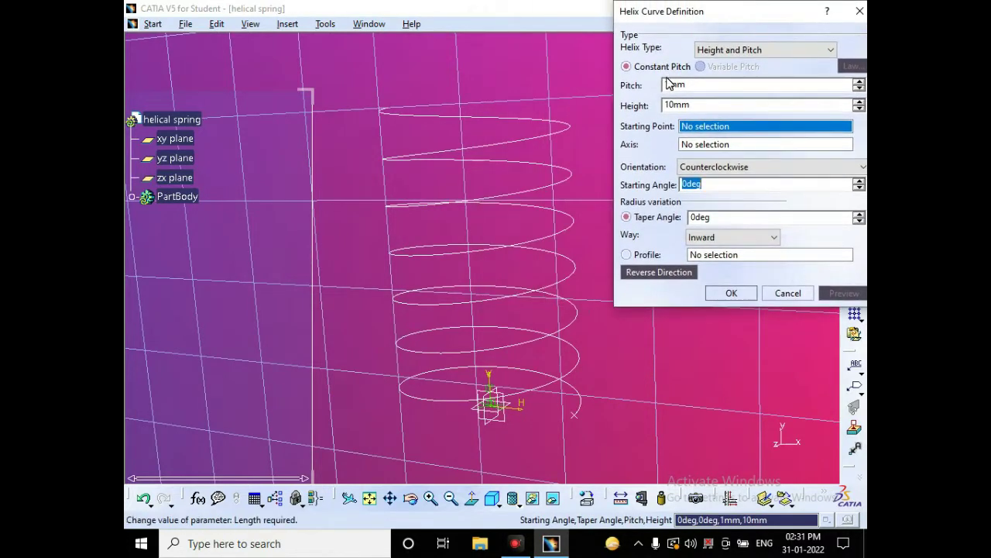
pyautogui.click(658, 87)
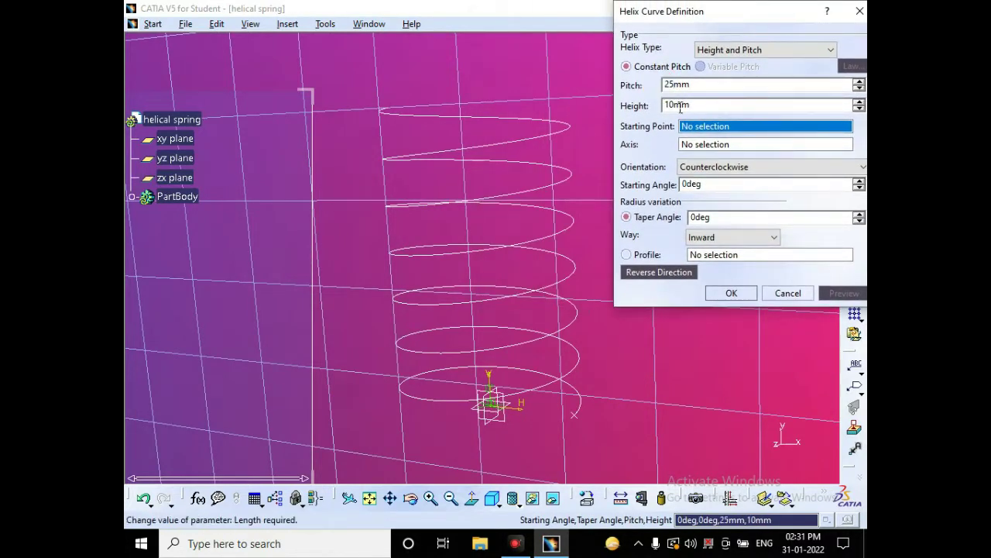
pyautogui.moveTo(676, 105); pyautogui.dragTo(657, 106)
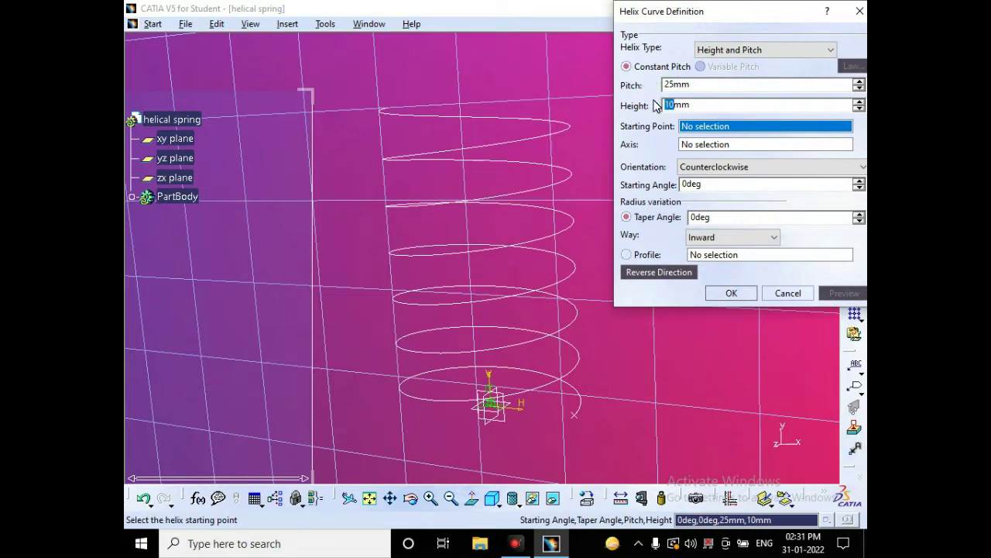
# Step: Start the second helix at the first helix's upper end, use the sketch's vertical direction as its axis, and create it
pyautogui.click(390, 108)
pyautogui.click(489, 380)
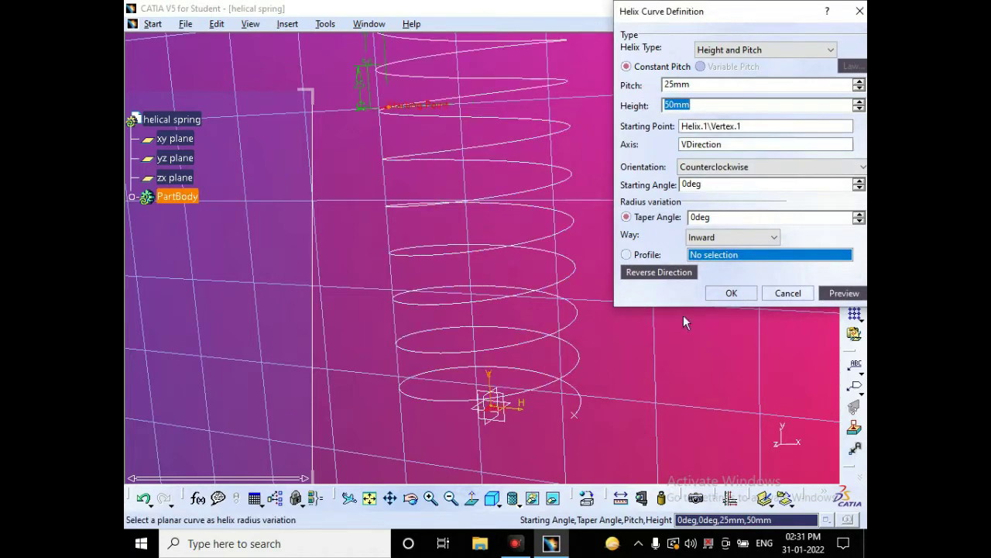
pyautogui.click(370, 498)
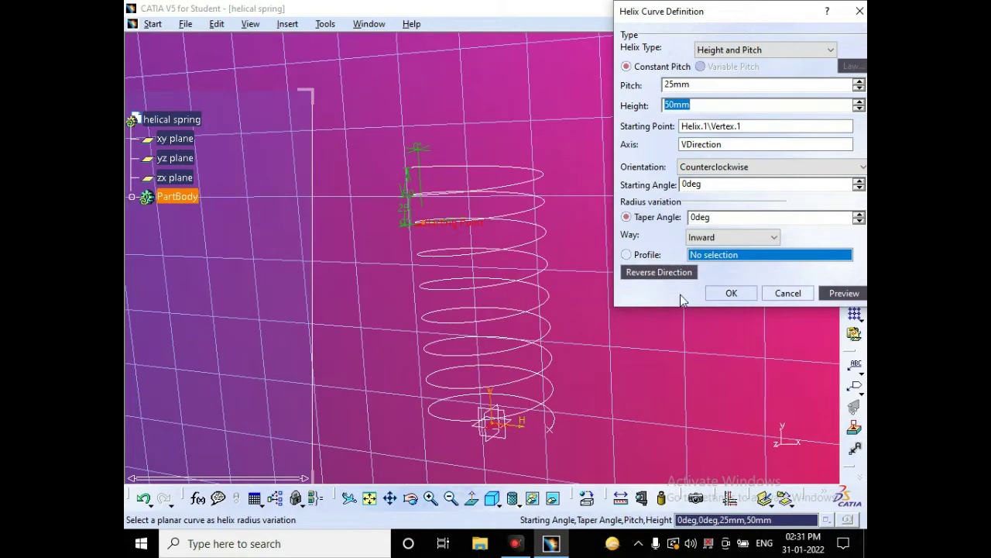
pyautogui.moveTo(798, 12); pyautogui.dragTo(765, 12)
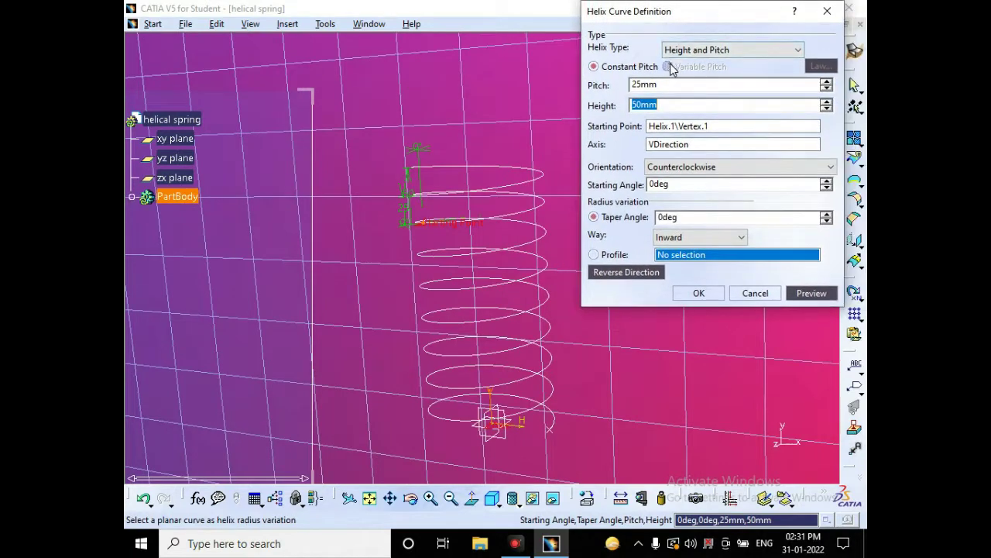
pyautogui.click(742, 239)
pyautogui.click(778, 239)
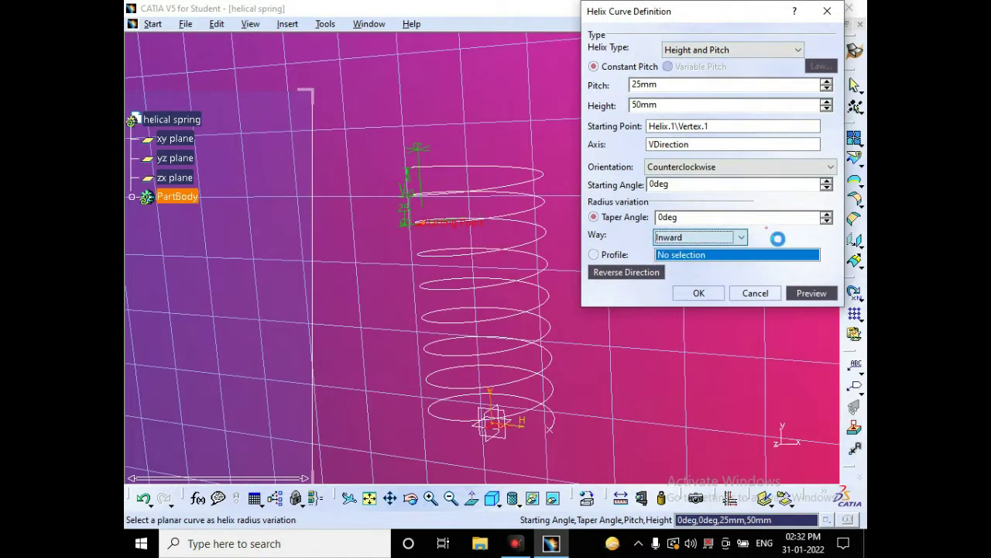
pyautogui.click(812, 296)
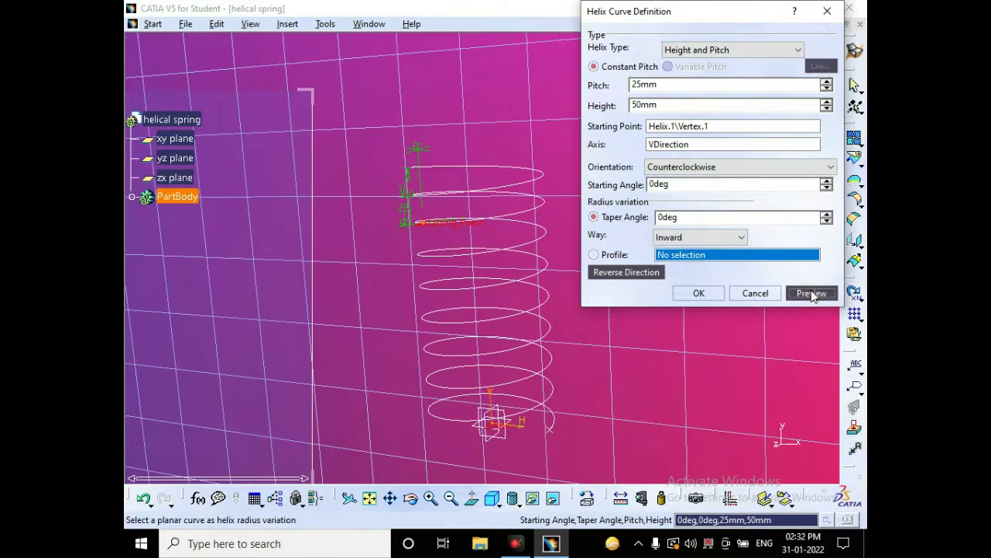
pyautogui.click(700, 293)
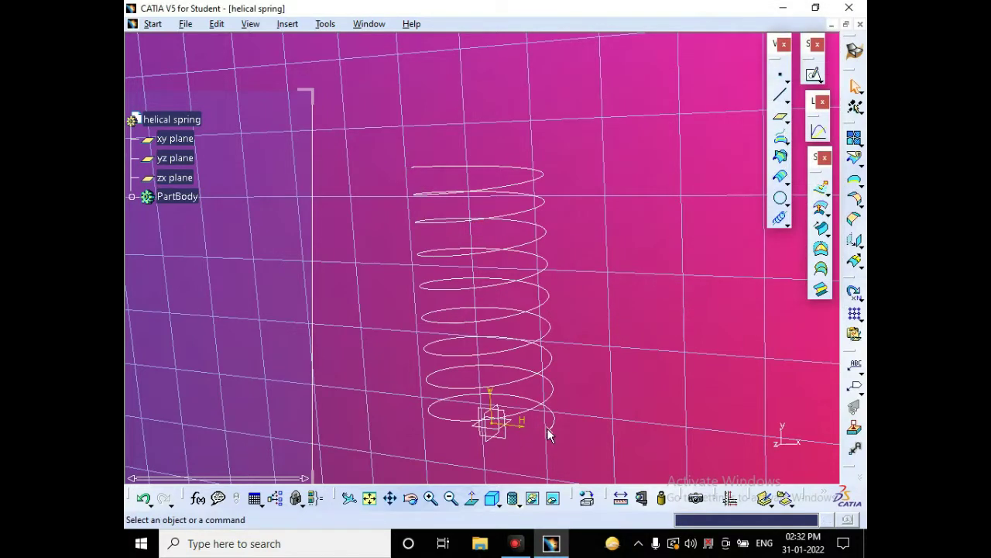
# Step: Begin a third helix of type Height and Pitch with a 25 mm pitch and 50 mm height
pyautogui.click(780, 217)
pyautogui.click(797, 48)
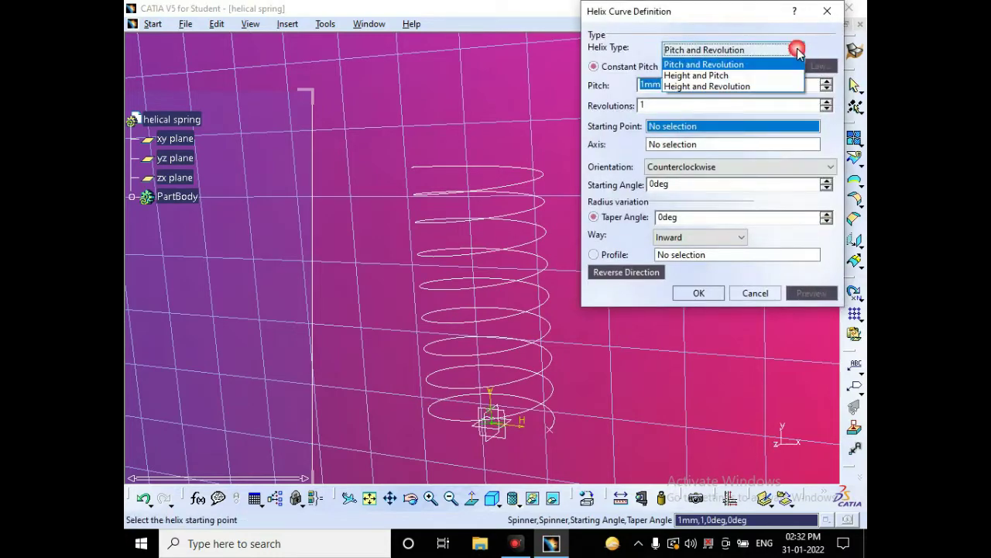
pyautogui.click(701, 72)
pyautogui.moveTo(637, 84); pyautogui.dragTo(608, 101)
pyautogui.write('50mm')
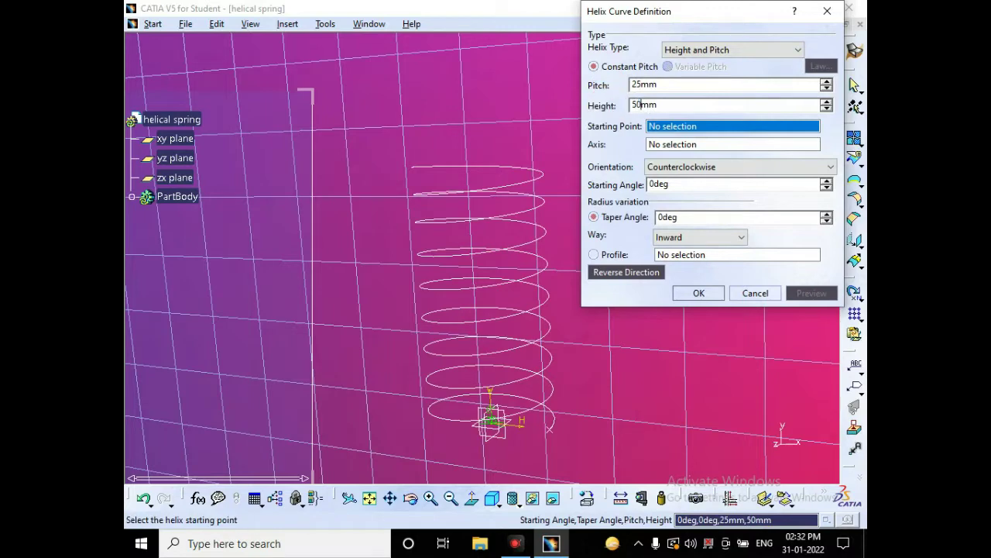
# Step: Start the third helix at the sketched point, use the sketch's vertical direction as its axis, reverse it to run downward, and create it
pyautogui.click(564, 441)
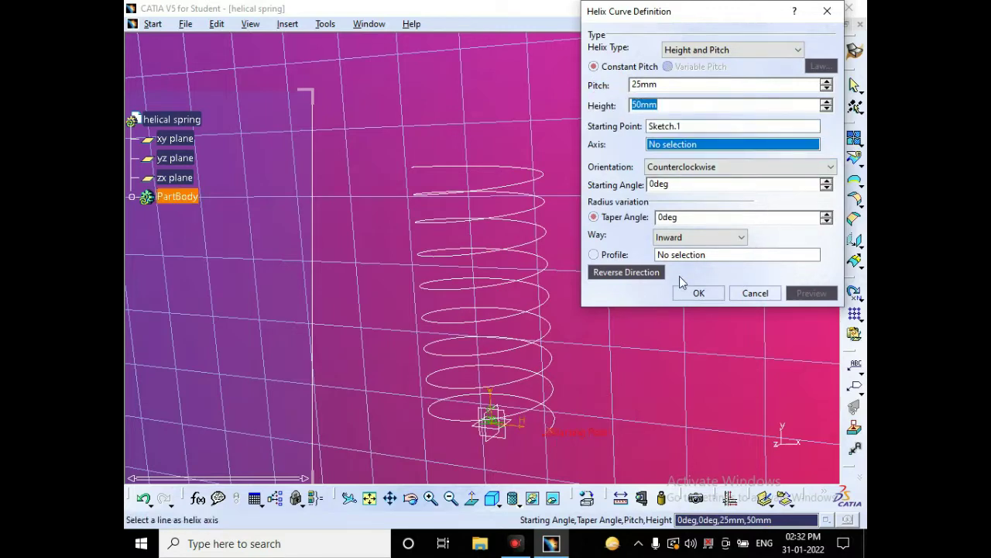
pyautogui.click(650, 274)
pyautogui.click(493, 405)
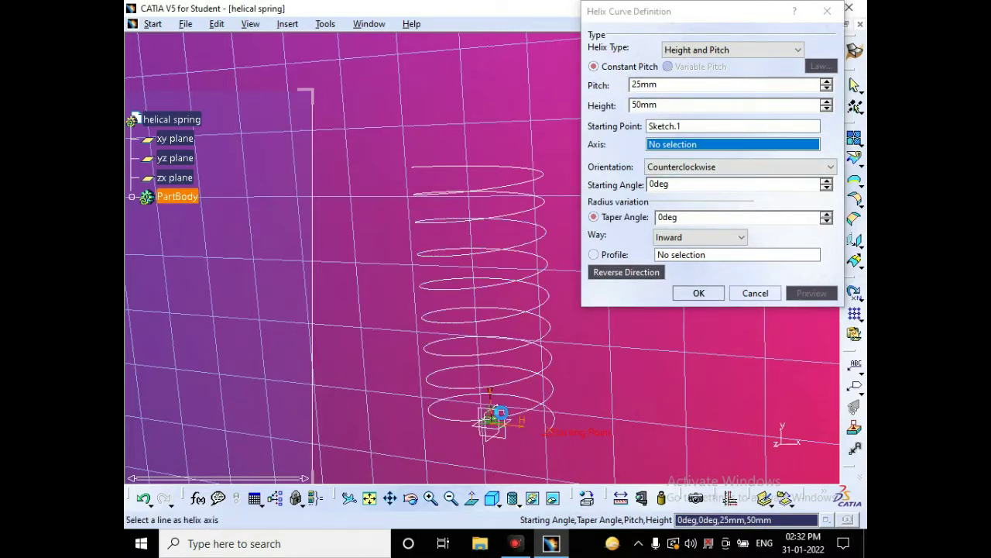
pyautogui.click(372, 500)
pyautogui.click(616, 271)
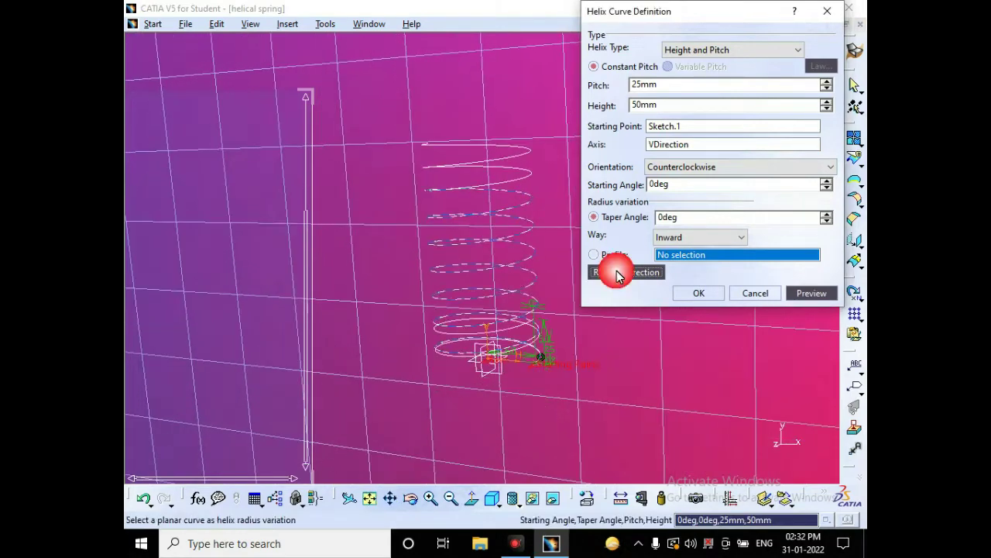
pyautogui.click(616, 271)
pyautogui.click(817, 293)
pyautogui.click(710, 296)
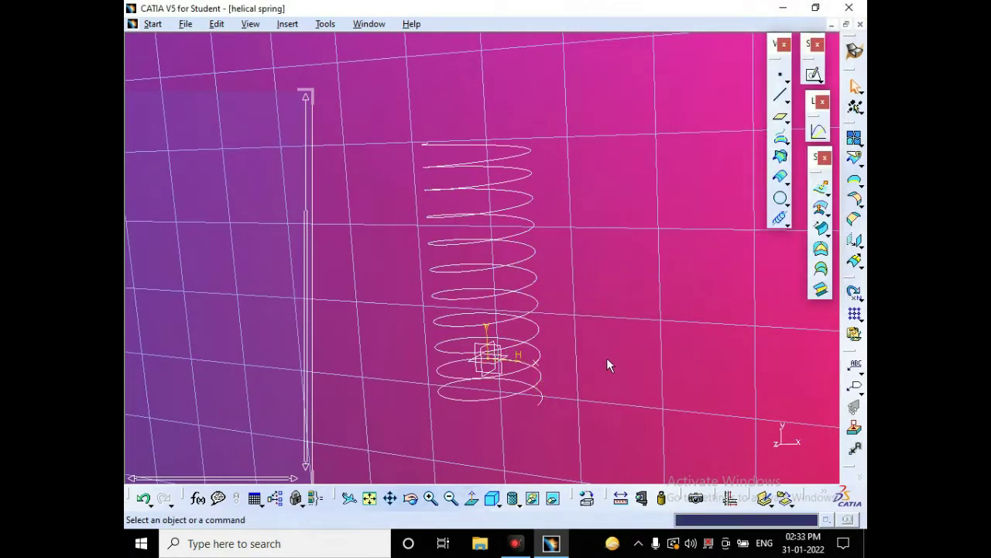
# Step: Join the upper, middle and lower helices into one curve
pyautogui.click(529, 153)
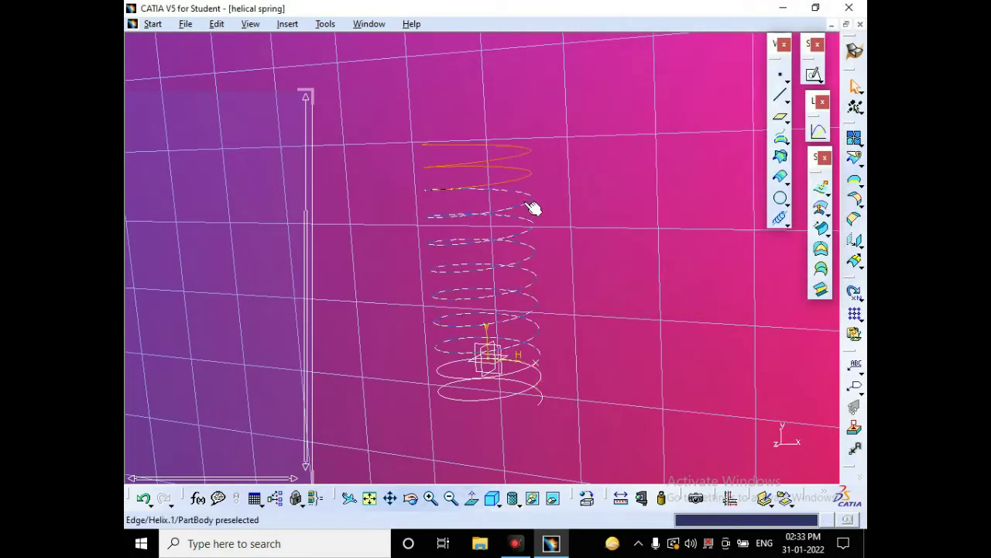
pyautogui.keyDown('ctrl'); pyautogui.click(531, 214); pyautogui.keyUp('ctrl')
pyautogui.keyDown('ctrl'); pyautogui.click(527, 371); pyautogui.keyUp('ctrl')
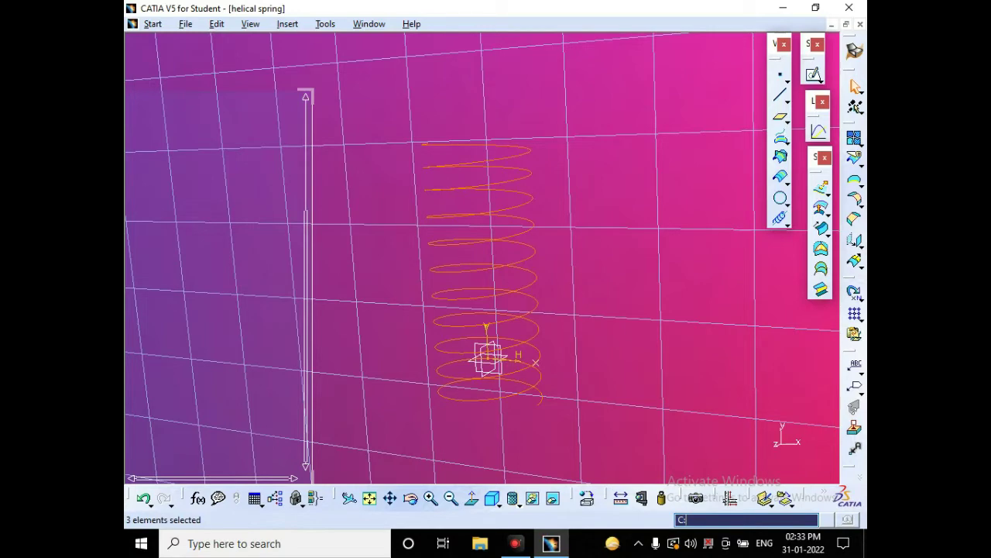
pyautogui.press('Return')
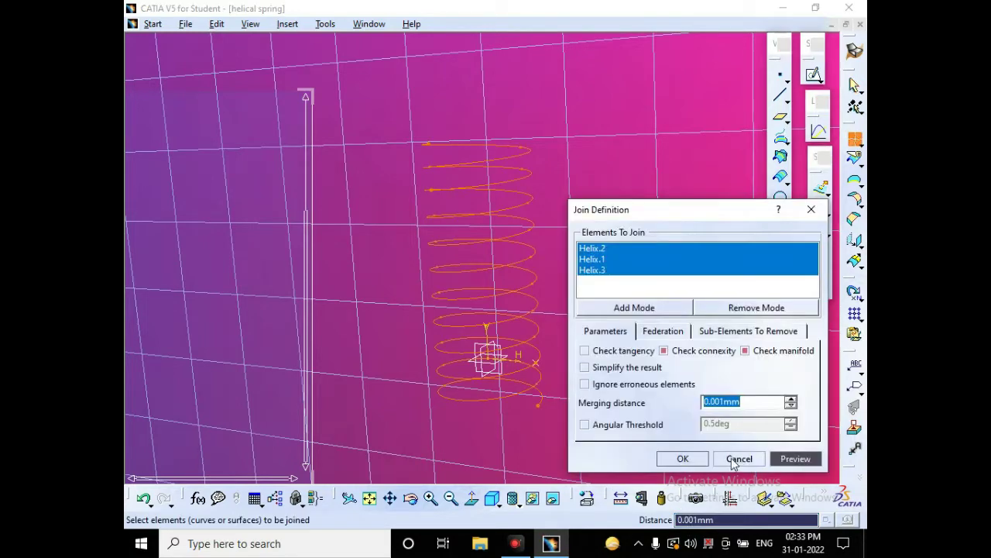
pyautogui.click(739, 458)
# Step: Create a reference plane of type Normal to curve on the joined helix, passing through its lower end point
pyautogui.scroll(5, 274, 111)
pyautogui.moveTo(312, 158); pyautogui.dragTo(203, 166)
pyautogui.click(370, 498)
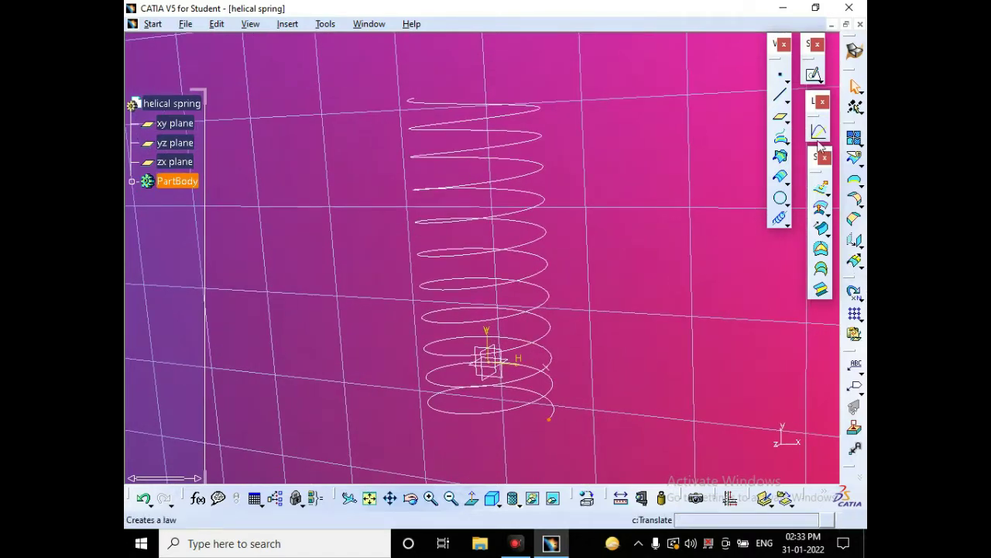
pyautogui.click(781, 117)
pyautogui.click(797, 382)
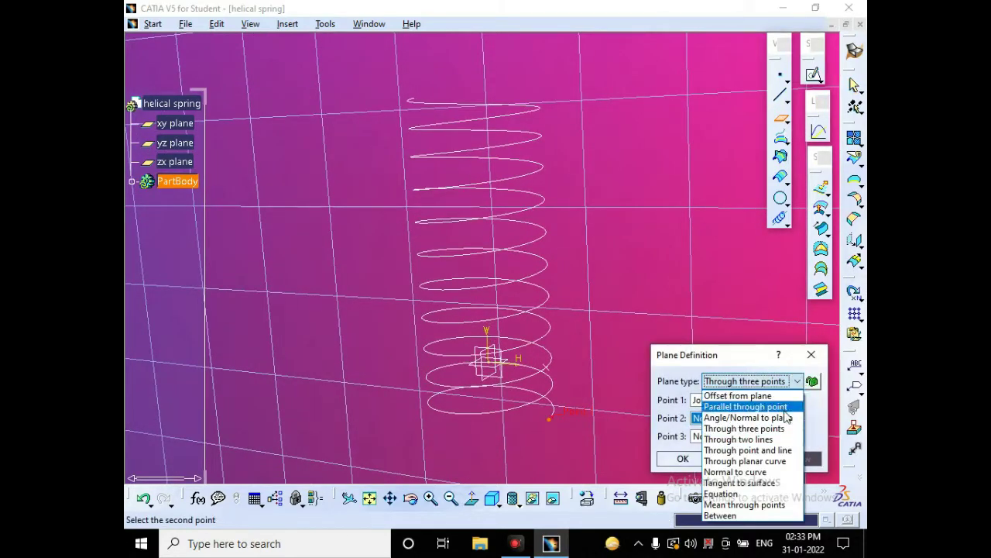
pyautogui.click(782, 471)
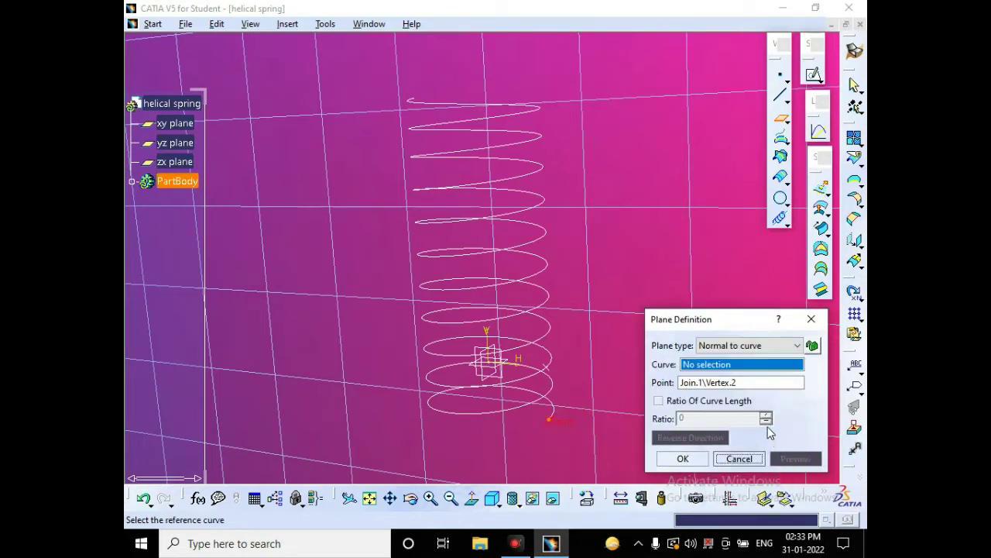
pyautogui.click(522, 404)
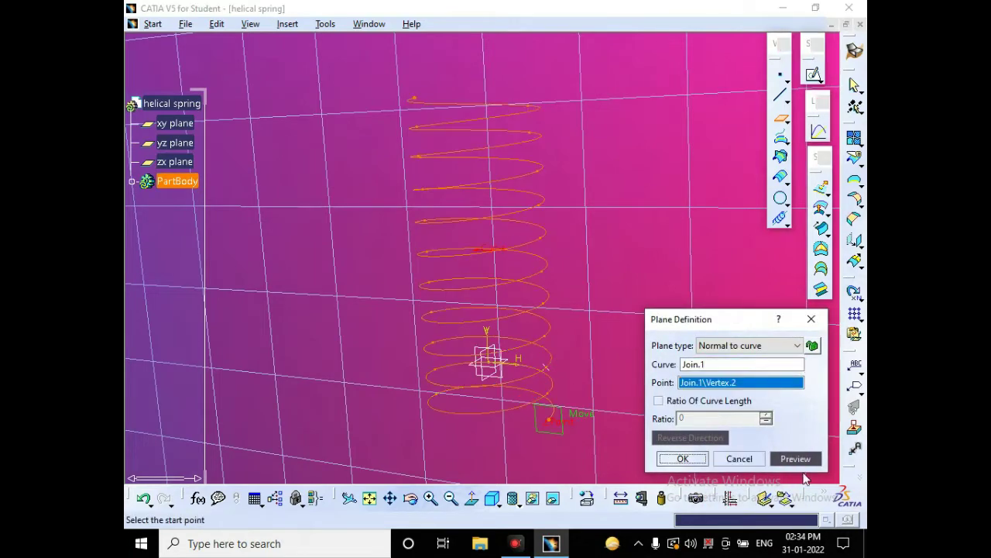
pyautogui.click(696, 460)
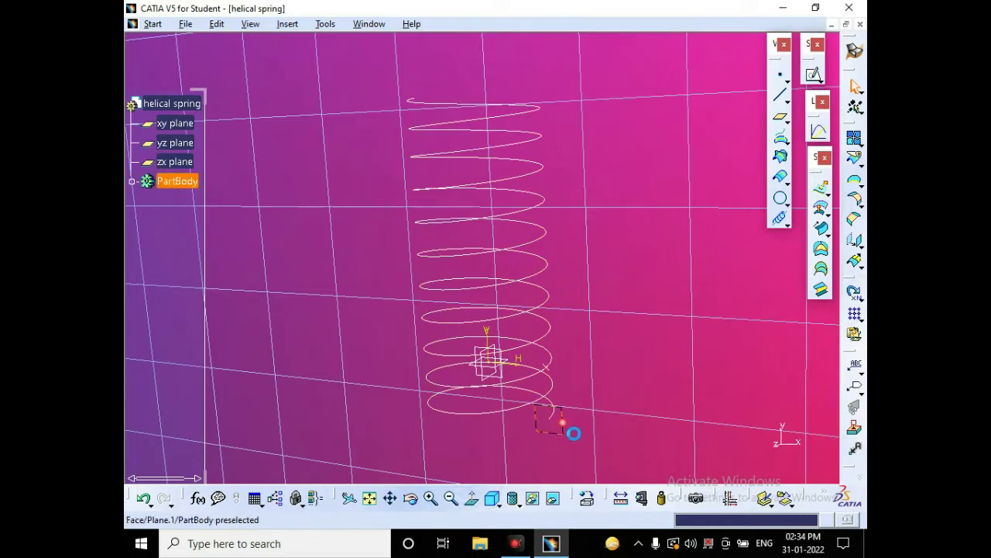
# Step: Open a new sketch on the plane at the helix's lower end and move the sketch tools clear of the geometry
pyautogui.click(563, 426)
pyautogui.click(813, 74)
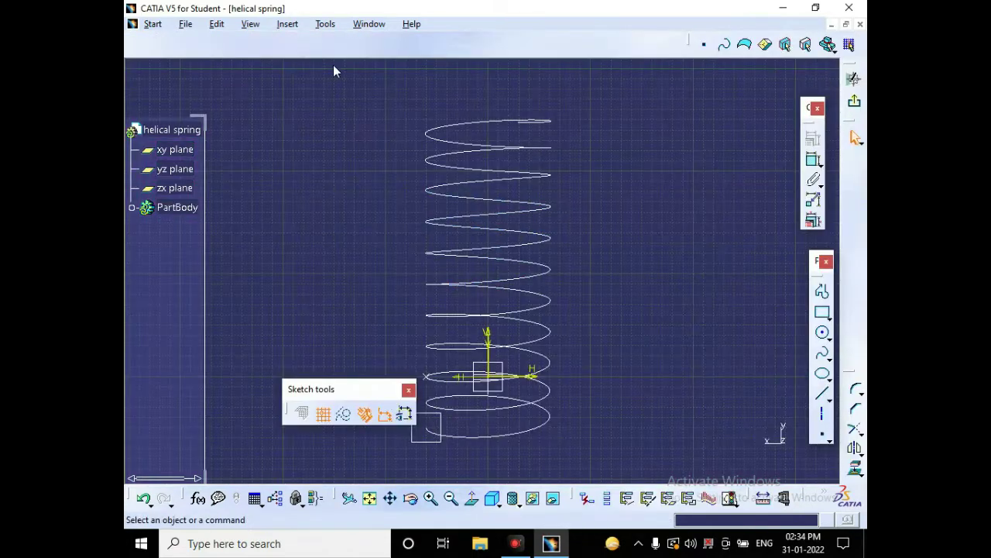
pyautogui.moveTo(380, 389); pyautogui.dragTo(335, 71)
# Step: Draw a circle of about 61 mm radius centred on the helix's lower end and set its diameter to 12 mm
pyautogui.click(822, 333)
pyautogui.click(427, 428)
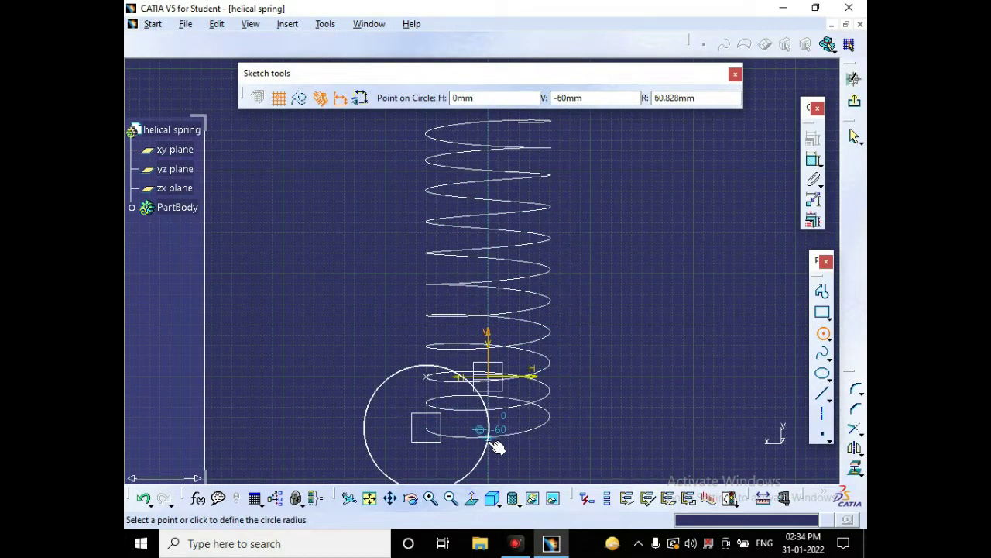
pyautogui.click(489, 440)
pyautogui.click(813, 160)
pyautogui.click(333, 305)
pyautogui.doubleClick(333, 305)
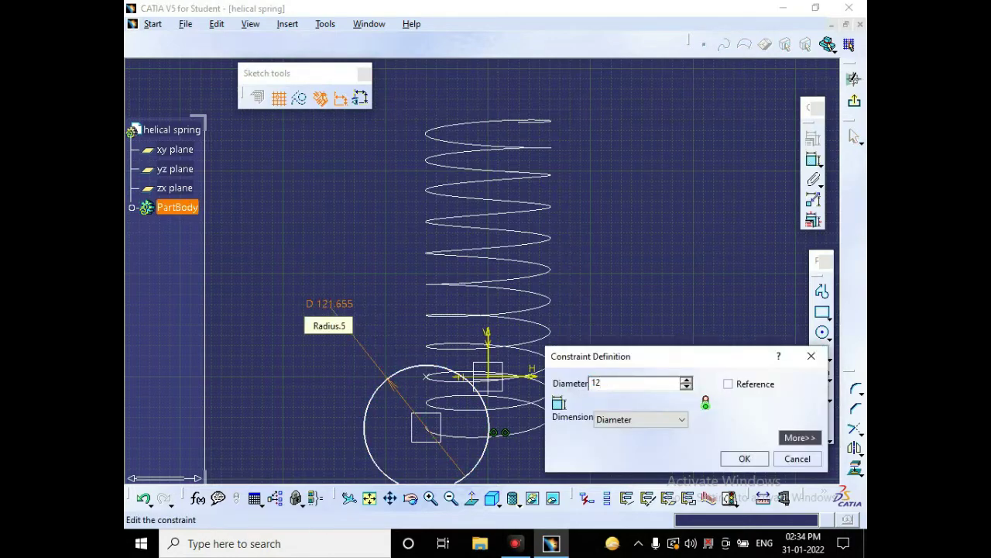
pyautogui.click(753, 457)
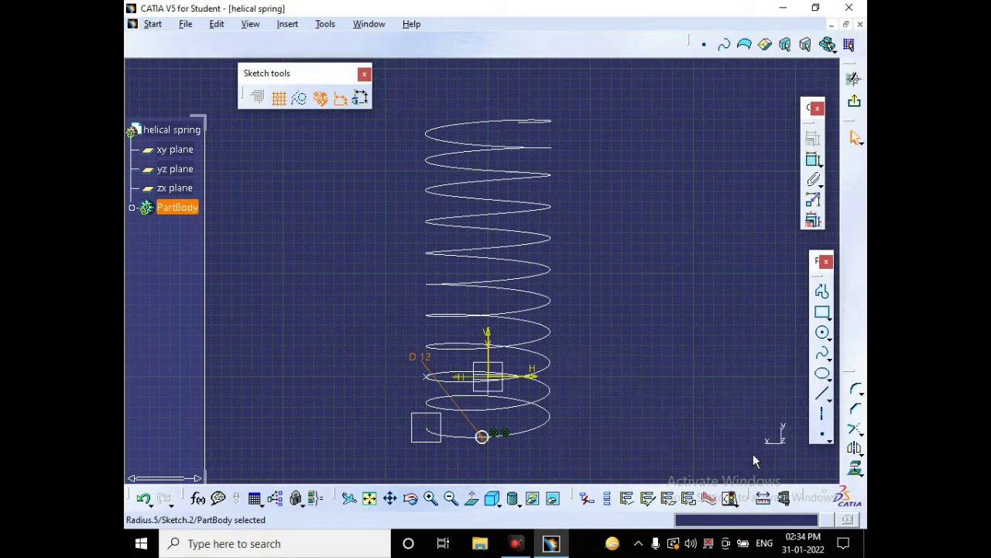
# Step: Delete the 12 mm diameter dimension from the profile circle
pyautogui.click(430, 496)
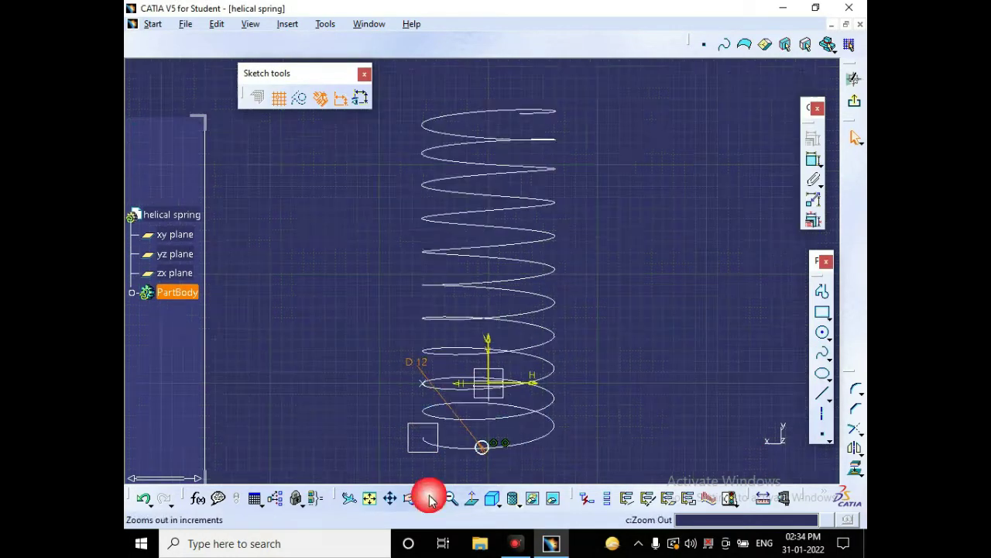
pyautogui.moveTo(408, 460); pyautogui.dragTo(424, 329, button='middle')
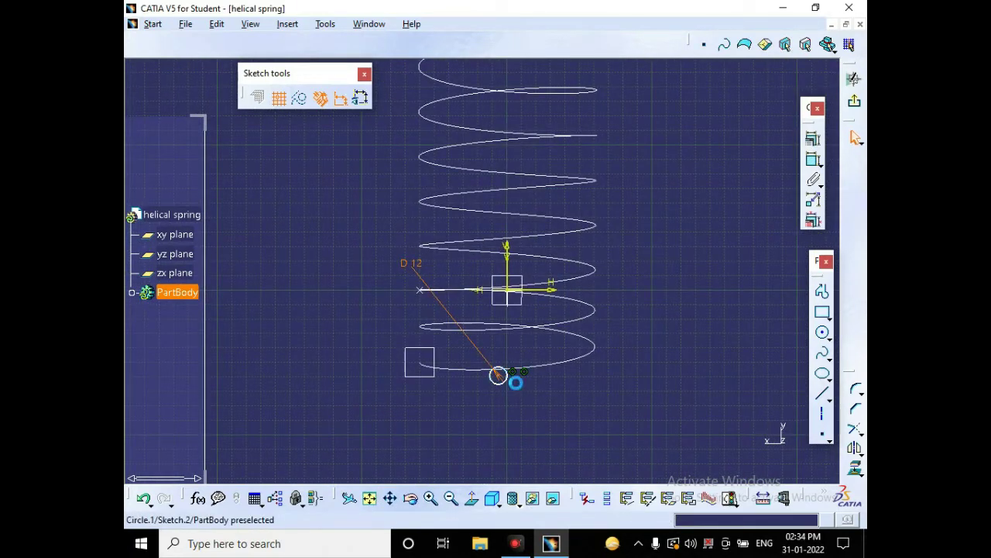
pyautogui.click(512, 377)
pyautogui.scroll(3, 511, 377)
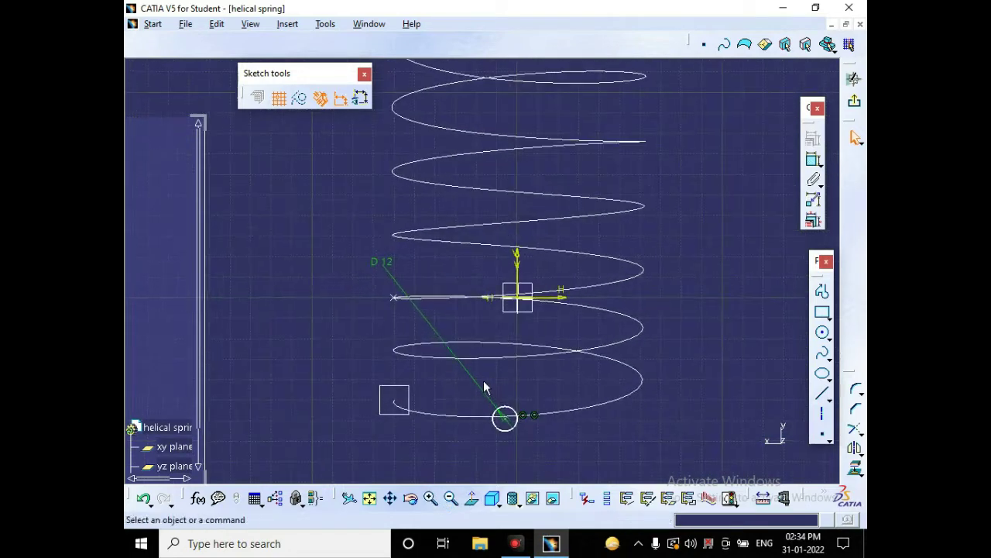
pyautogui.click(474, 382)
pyautogui.press('Delete')
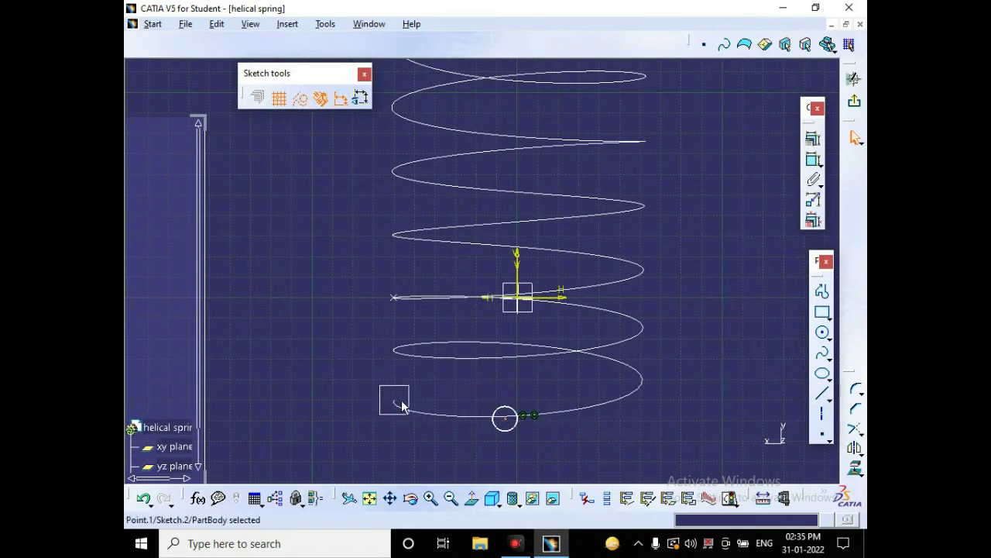
# Step: Constrain the circle's centre to coincide with the helix's lower end point
pyautogui.click(814, 138)
pyautogui.click(756, 276)
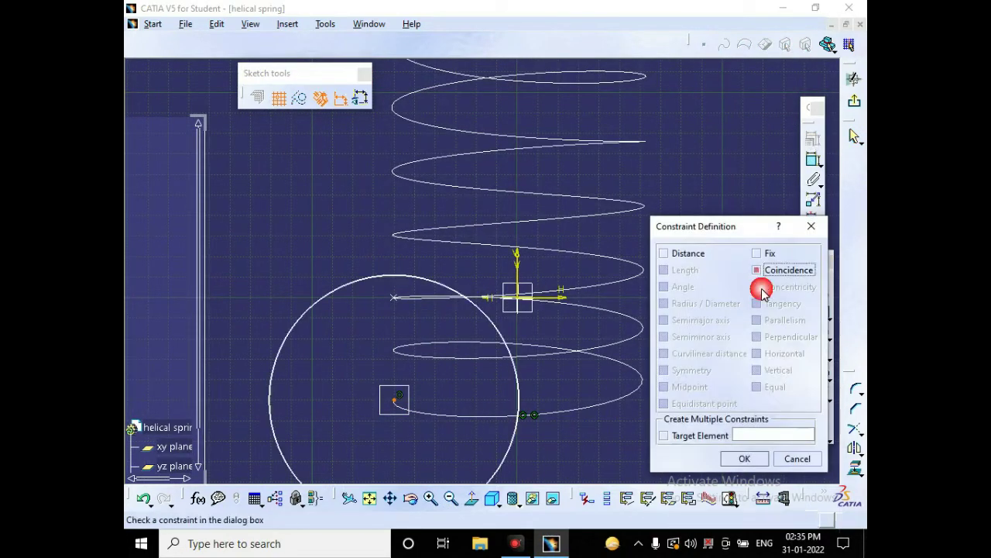
pyautogui.click(748, 461)
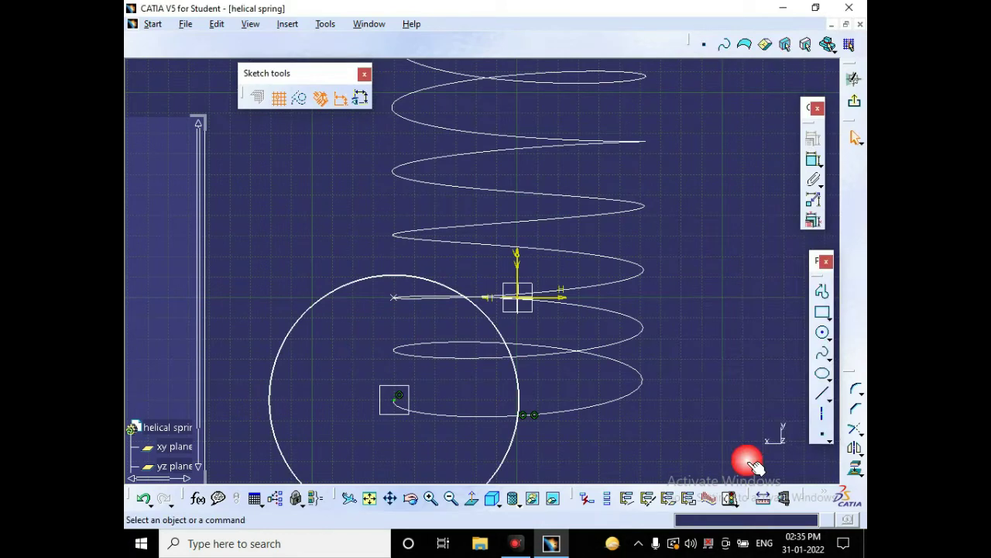
# Step: Dimension the large circle's diameter and try to set it to 12 mm
pyautogui.click(372, 282)
pyautogui.click(814, 159)
pyautogui.click(748, 402)
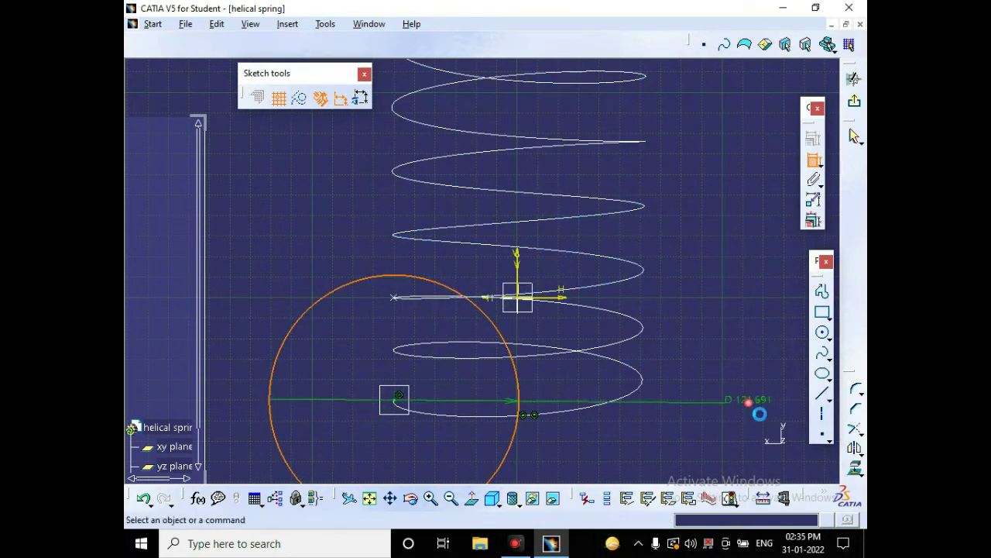
pyautogui.doubleClick(749, 402)
pyautogui.write('12mm')
pyautogui.press('Return')
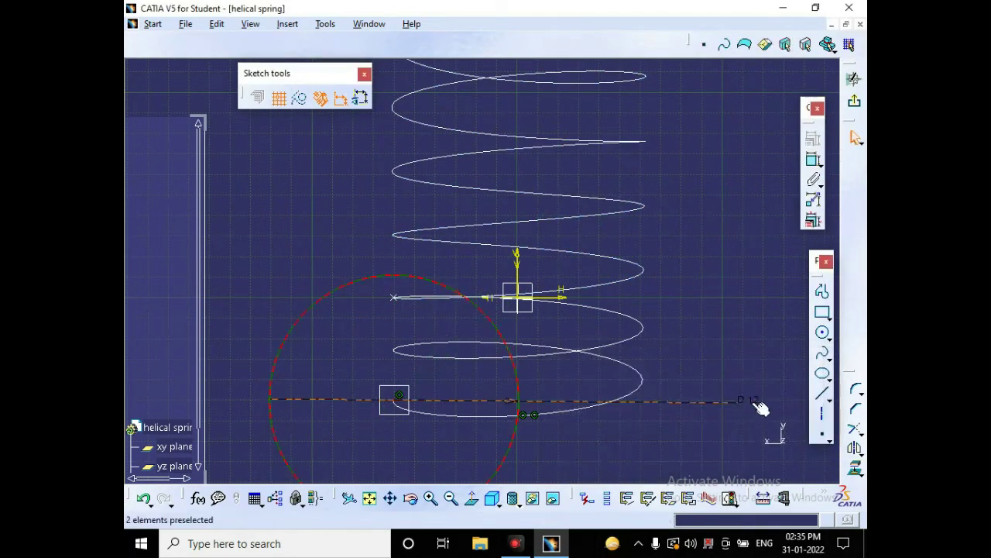
pyautogui.doubleClick(757, 402)
pyautogui.write('12')
pyautogui.press('Return')
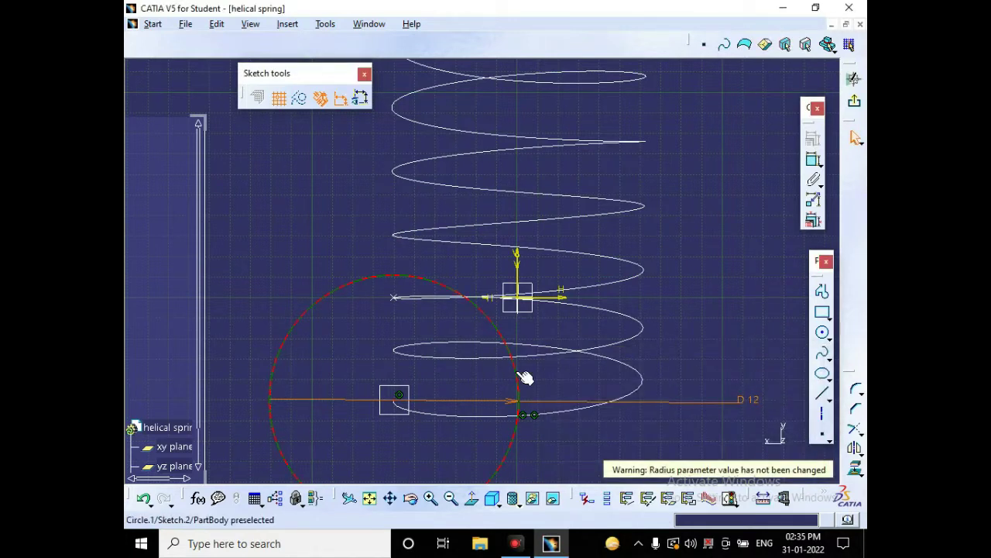
# Step: Delete the large circle and draw a smaller one in the empty area beside the helix's lower end
pyautogui.click(525, 377)
pyautogui.press('Delete')
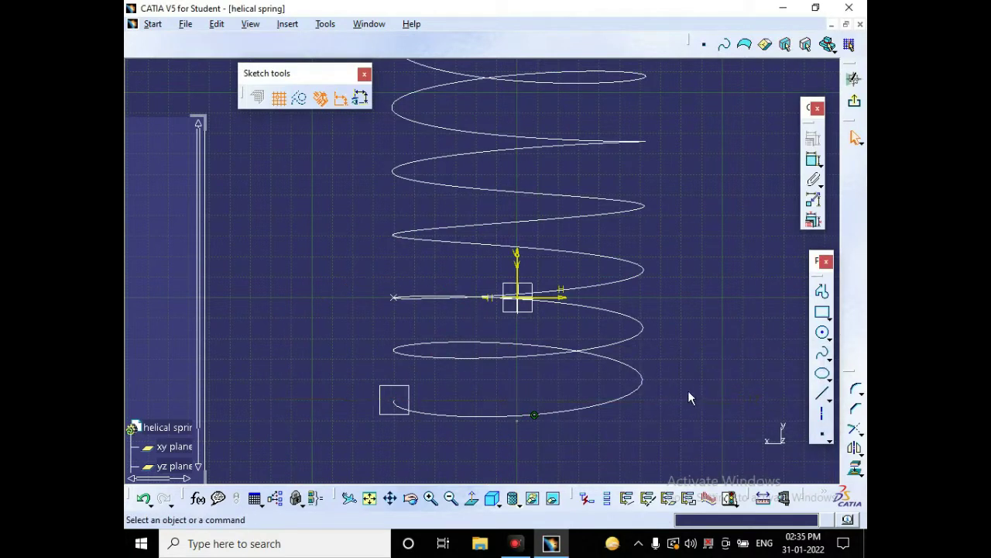
pyautogui.click(822, 332)
pyautogui.click(312, 359)
pyautogui.click(333, 362)
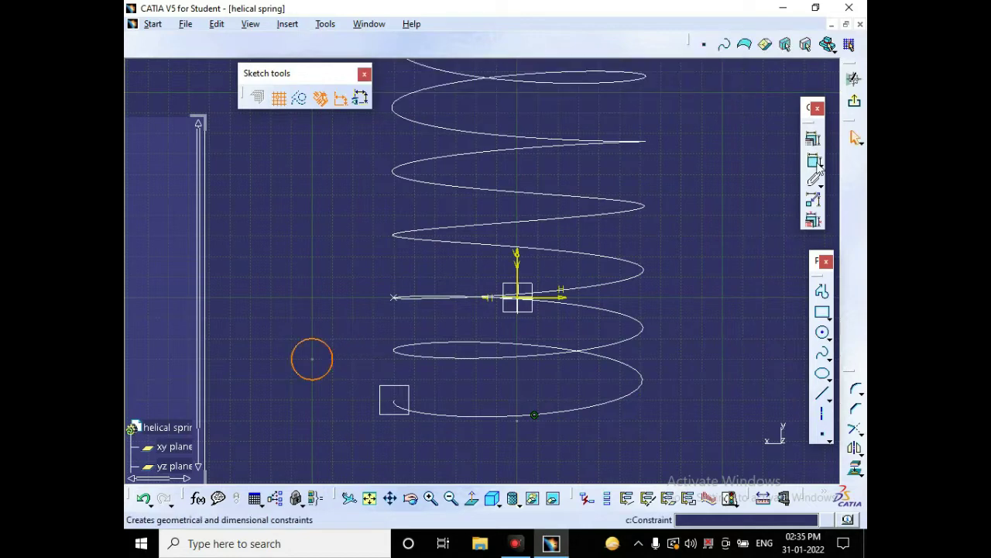
# Step: Dimension the new circle's diameter and set it to 12 mm
pyautogui.click(813, 160)
pyautogui.doubleClick(309, 261)
pyautogui.press('Return')
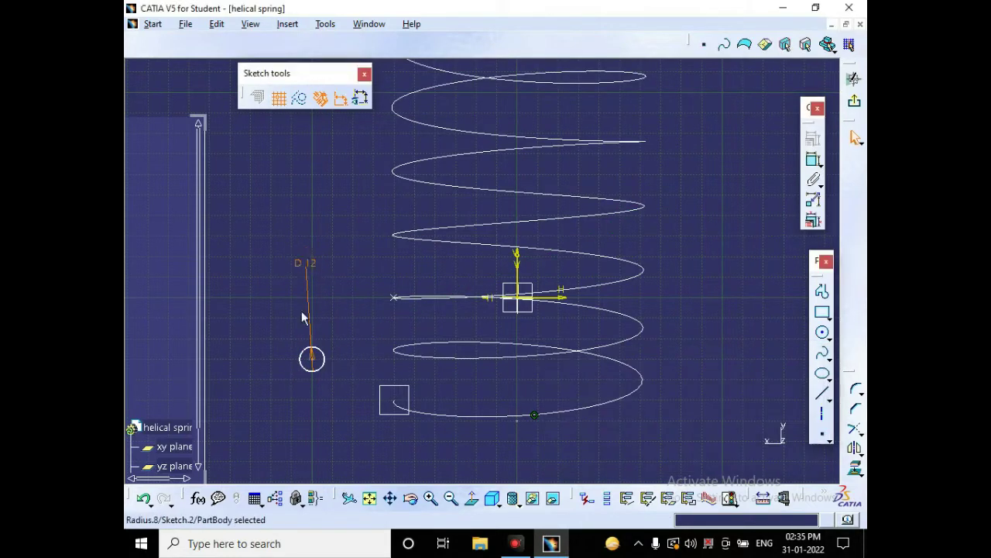
# Step: Delete the circle's diameter dimension and constrain its centre to coincide with the helix's lower end point
pyautogui.click(308, 260)
pyautogui.press('Delete')
pyautogui.moveTo(320, 368); pyautogui.dragTo(326, 386)
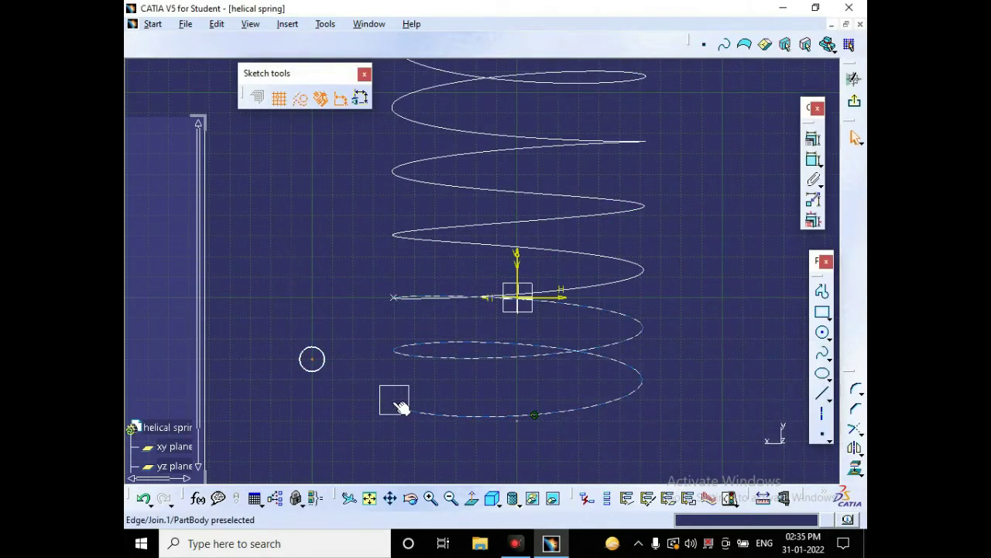
pyautogui.click(813, 140)
pyautogui.click(763, 270)
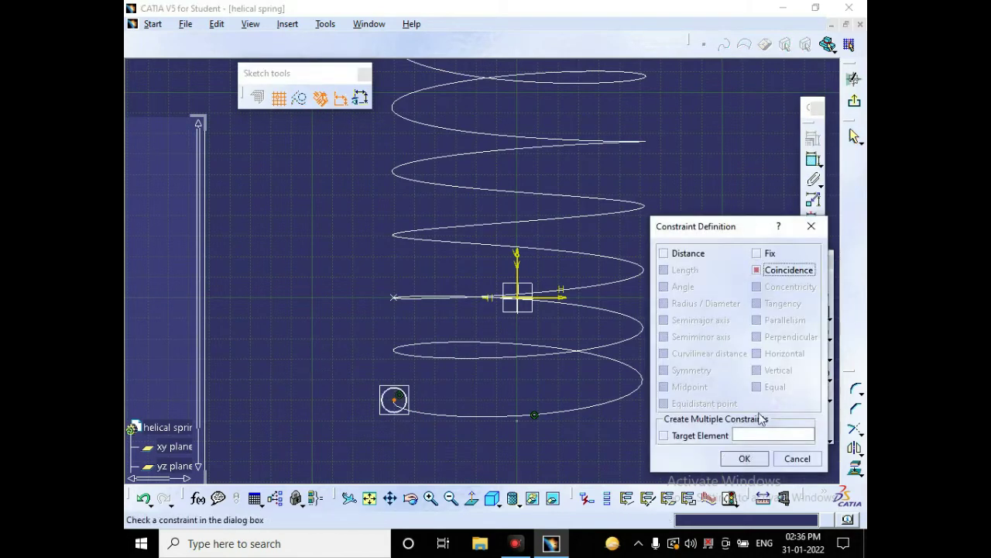
pyautogui.click(757, 462)
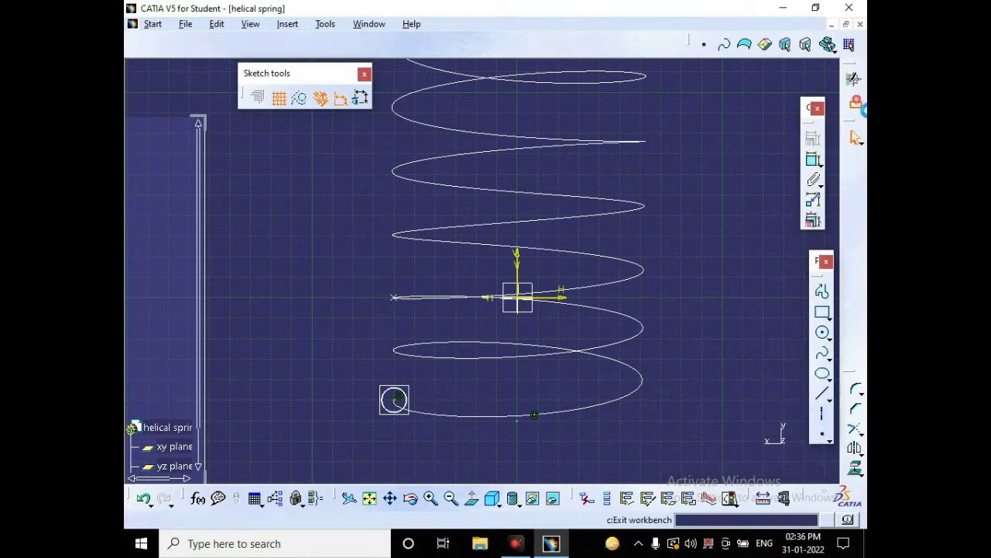
# Step: Exit the profile sketch and switch to the Part Design workbench
pyautogui.click(853, 78)
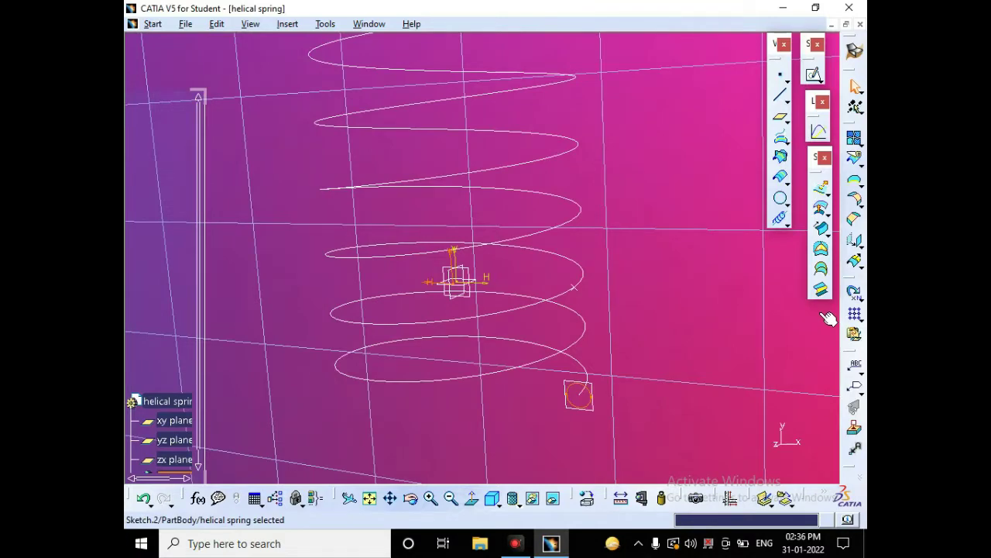
pyautogui.click(153, 24)
pyautogui.click(364, 57)
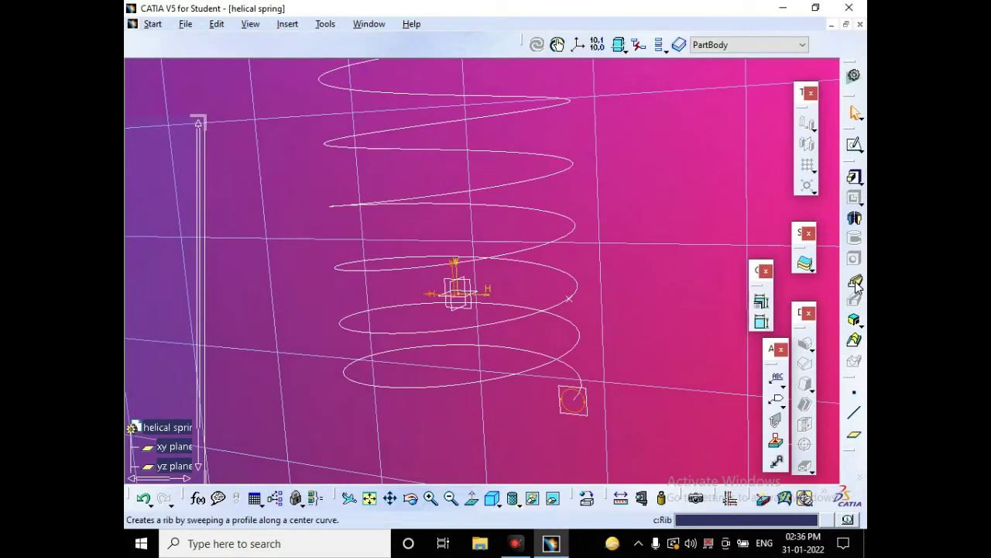
# Step: Try to create a rib sweeping the circle along the joined helices, using the sketch's V direction as the pulling direction
pyautogui.click(855, 278)
pyautogui.click(581, 378)
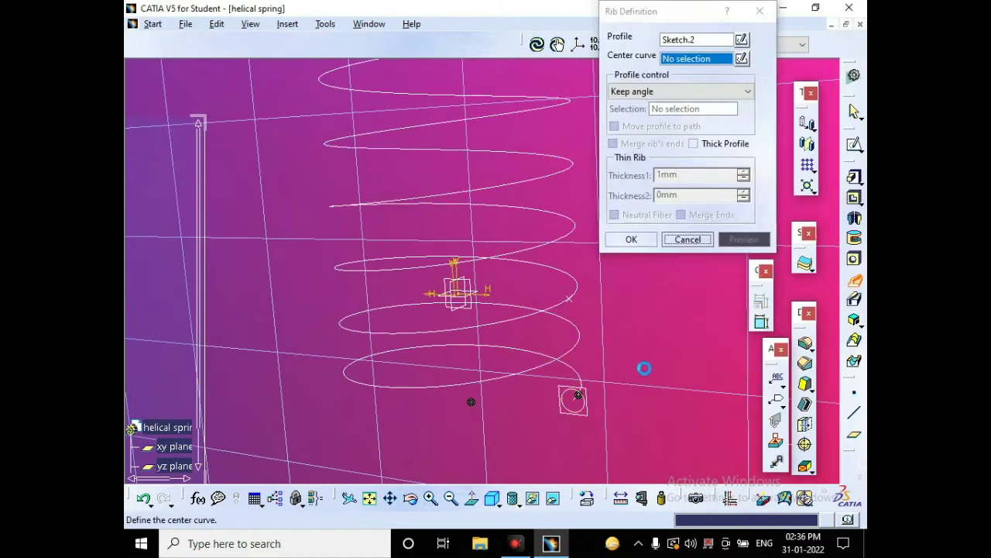
pyautogui.click(604, 326)
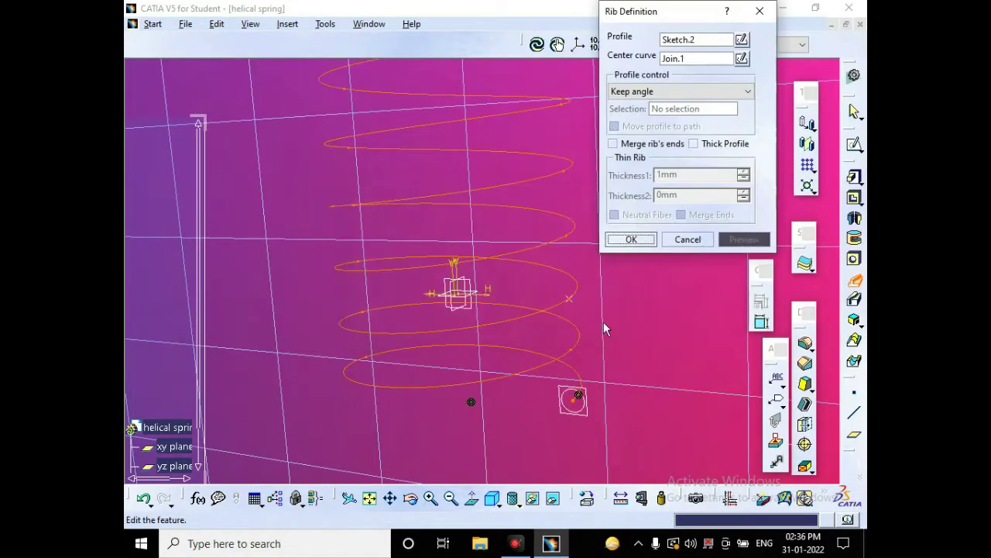
pyautogui.click(749, 89)
pyautogui.click(737, 117)
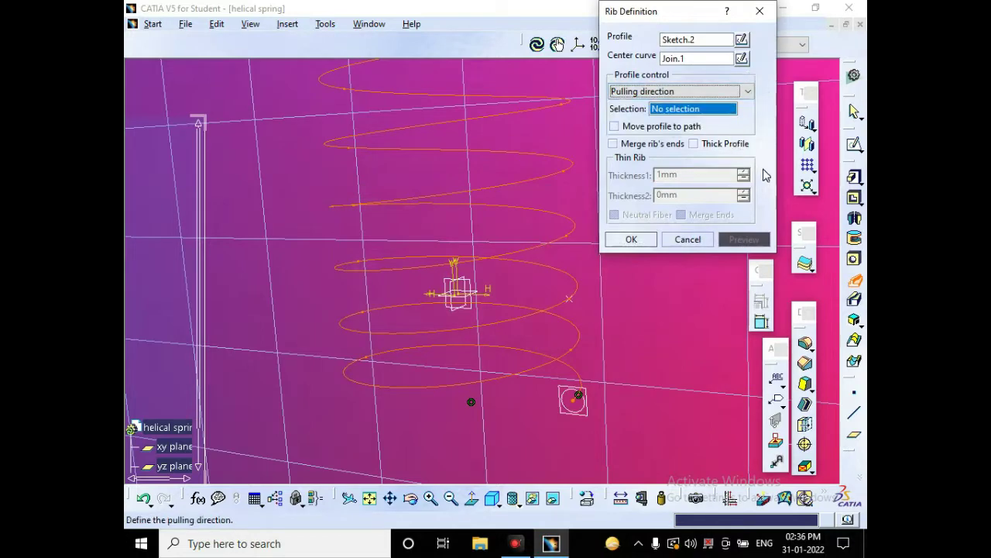
pyautogui.click(694, 110)
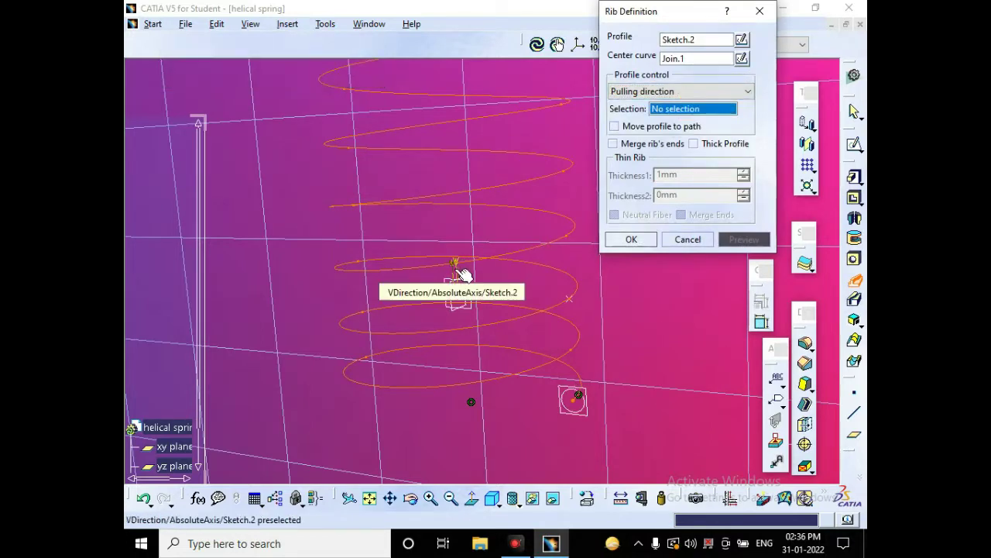
pyautogui.click(458, 269)
pyautogui.click(599, 328)
pyautogui.click(636, 241)
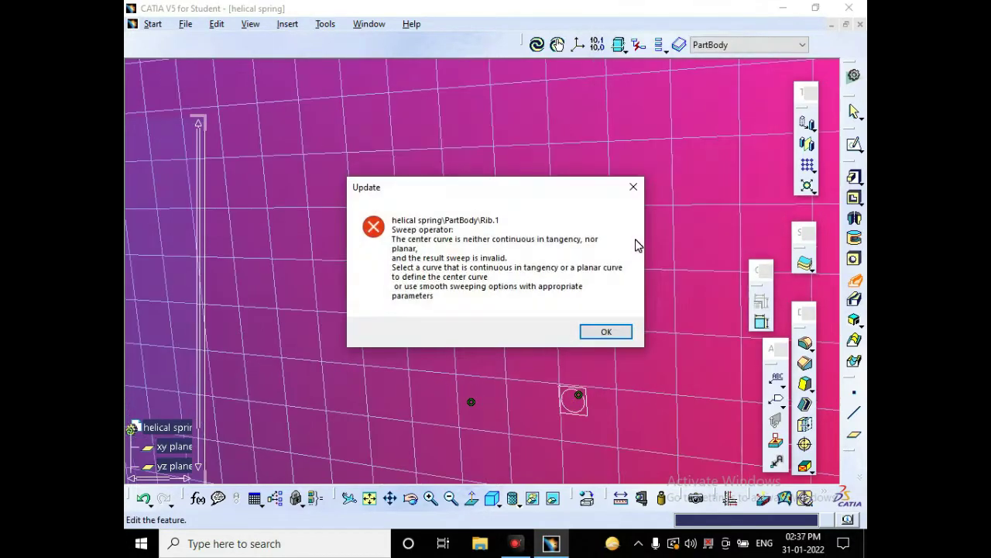
pyautogui.click(607, 331)
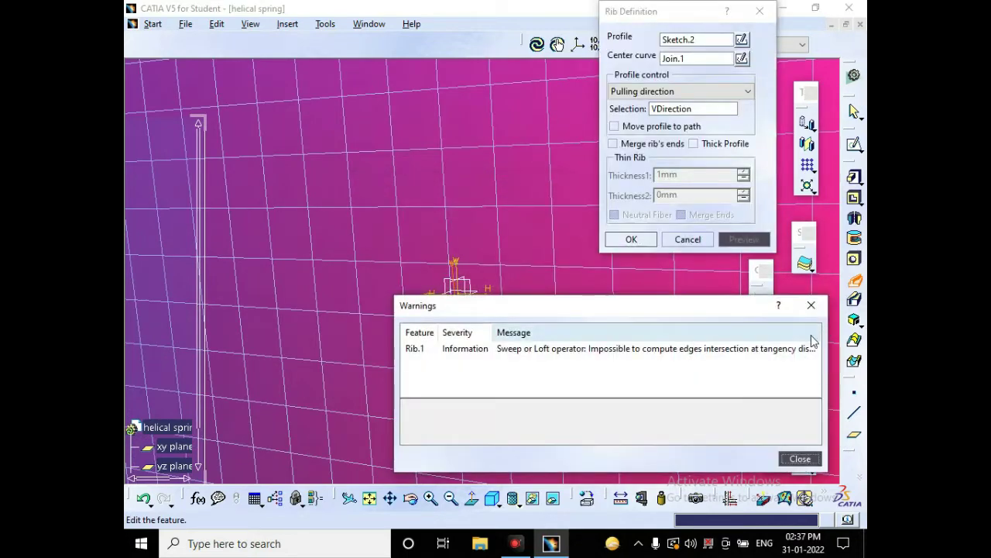
pyautogui.click(724, 350)
pyautogui.click(800, 456)
pyautogui.click(770, 9)
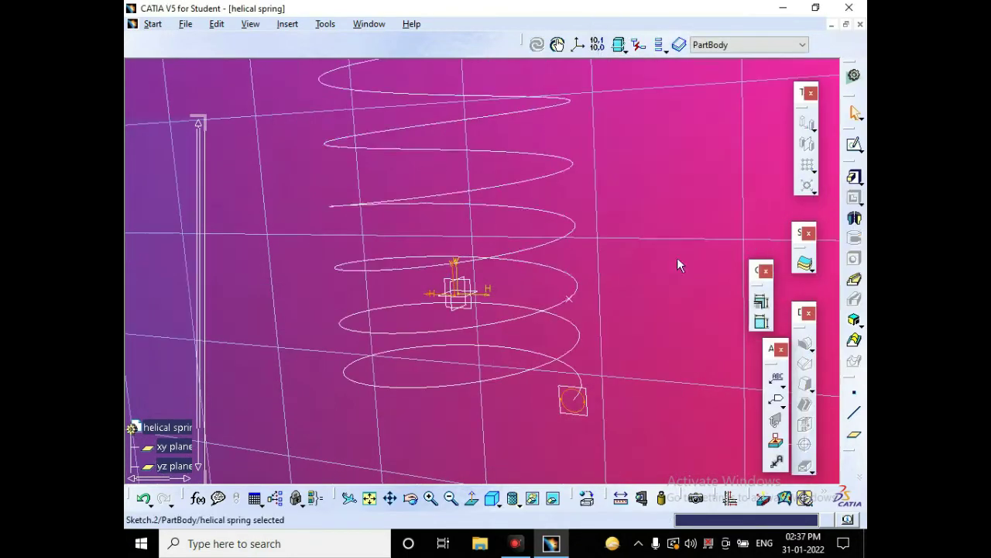
# Step: Try to delete the helix starting point from the point sketch together with all its children
pyautogui.click(570, 298)
pyautogui.press('Delete')
pyautogui.click(744, 458)
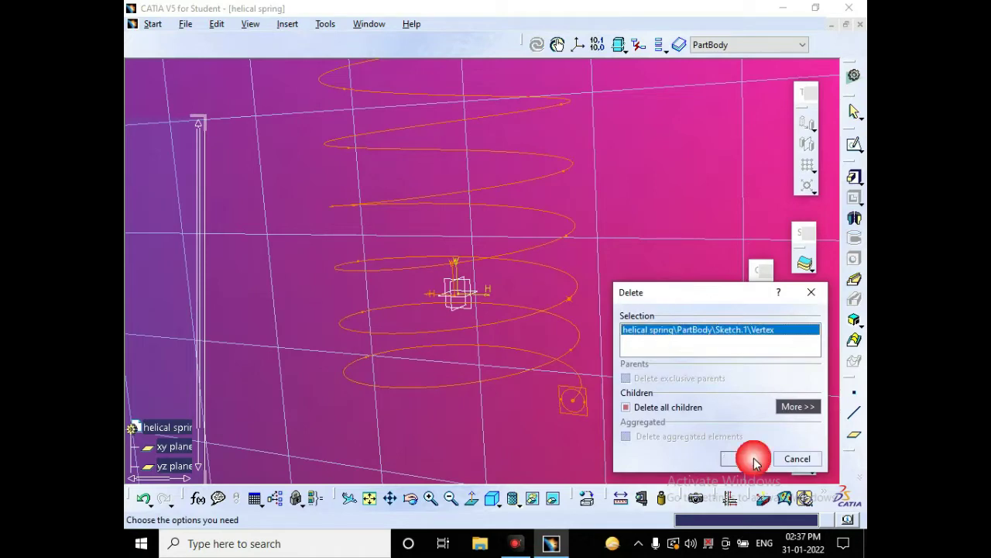
pyautogui.click(682, 243)
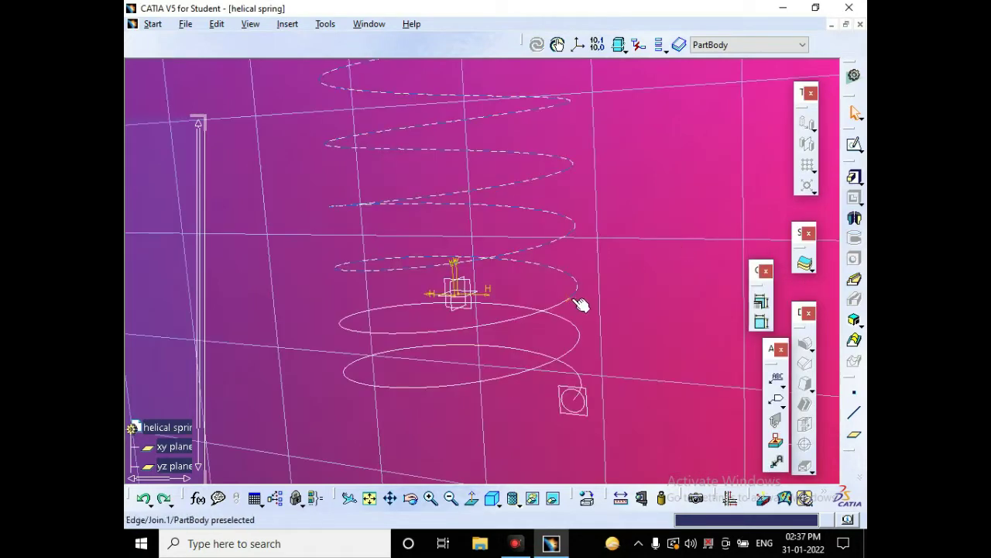
pyautogui.click(573, 300)
pyautogui.press('Delete')
pyautogui.click(811, 292)
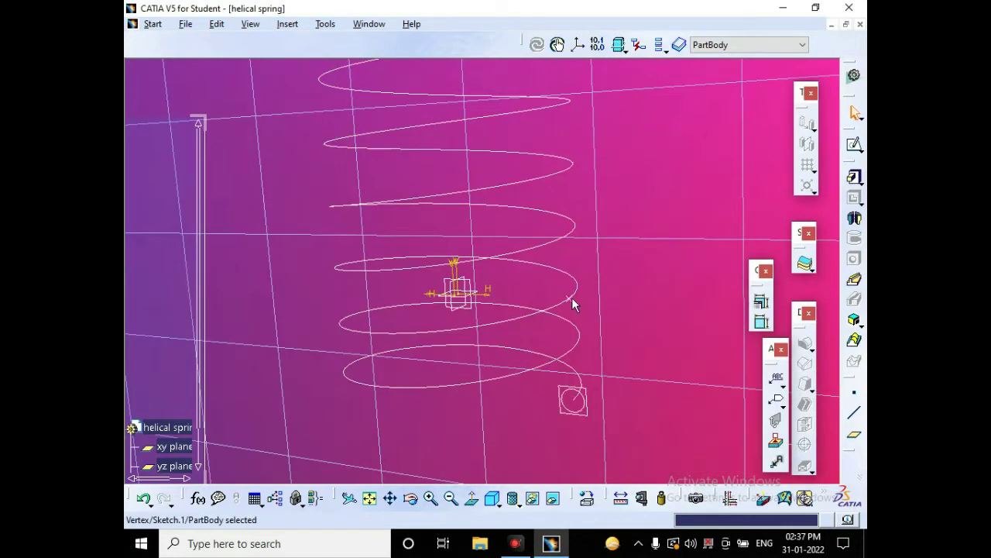
pyautogui.click(572, 297)
pyautogui.click(571, 299)
pyautogui.press('Delete')
pyautogui.click(817, 296)
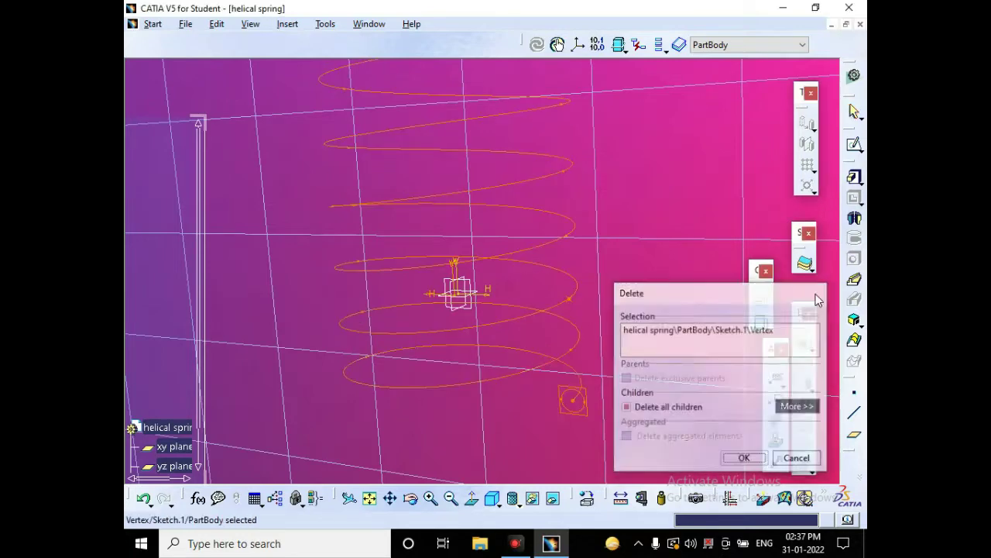
pyautogui.hotkey('ctrl', 'z')
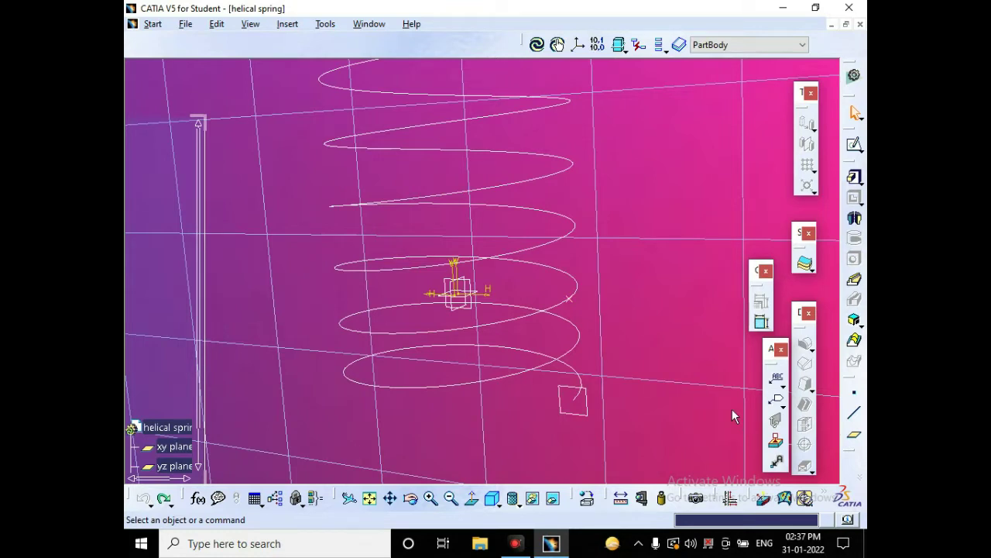
pyautogui.rightClick(571, 298)
pyautogui.click(653, 173)
pyautogui.click(653, 172)
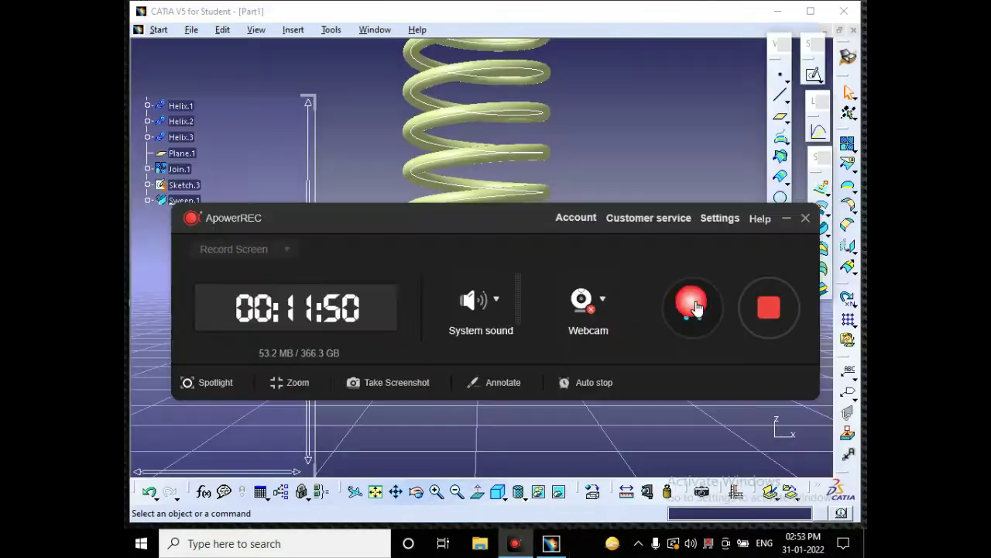
pyautogui.click(692, 307)
pyautogui.click(789, 220)
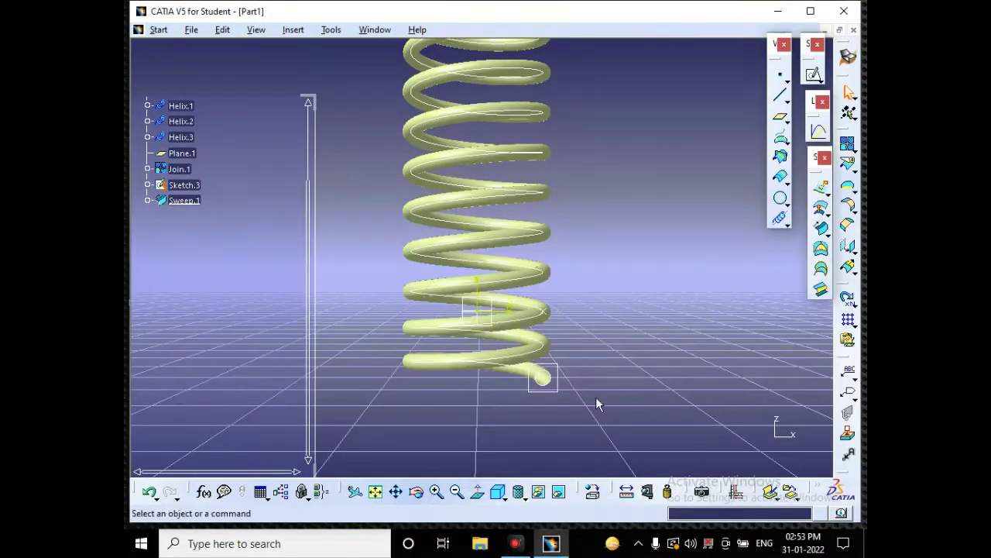
# Step: Undo the sweep, profile sketch, join, plane and all three helices in Part1, leaving only the starting point sketch
pyautogui.hotkey('ctrl', 'z')
pyautogui.hotkey('ctrl', 'z')
pyautogui.hotkey('ctrl', 'z')
pyautogui.hotkey('ctrl', 'z')
pyautogui.hotkey('ctrl', 'z')
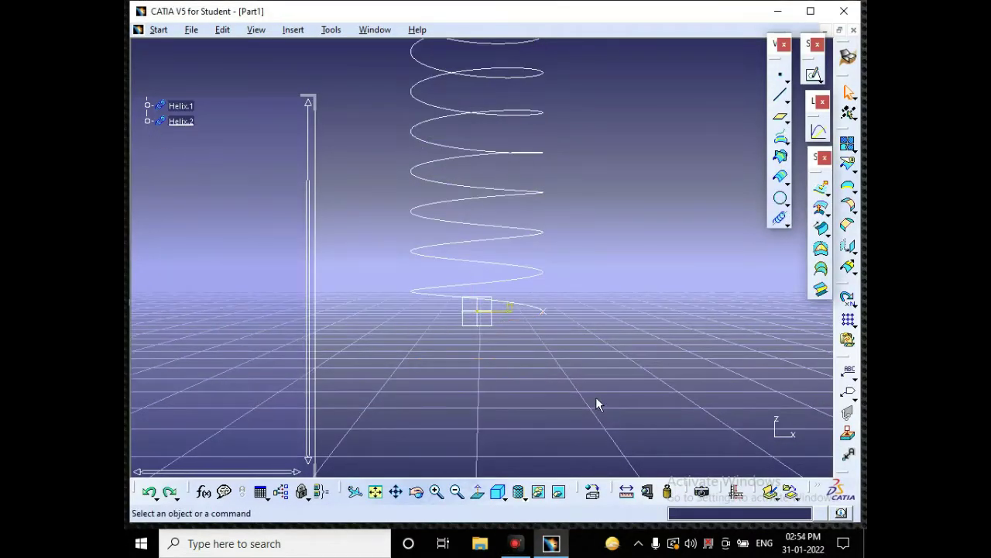
pyautogui.hotkey('ctrl', 'z')
pyautogui.hotkey('ctrl', 'z')
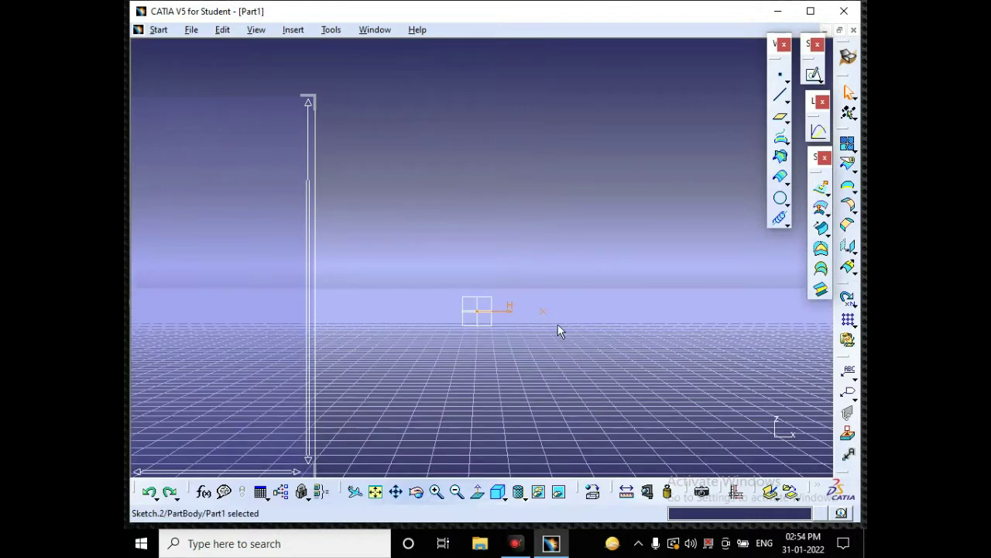
# Step: Create a counterclockwise height-and-pitch helix from the sketched point around the Z axis with 30 mm pitch and 200 mm height
pyautogui.click(545, 312)
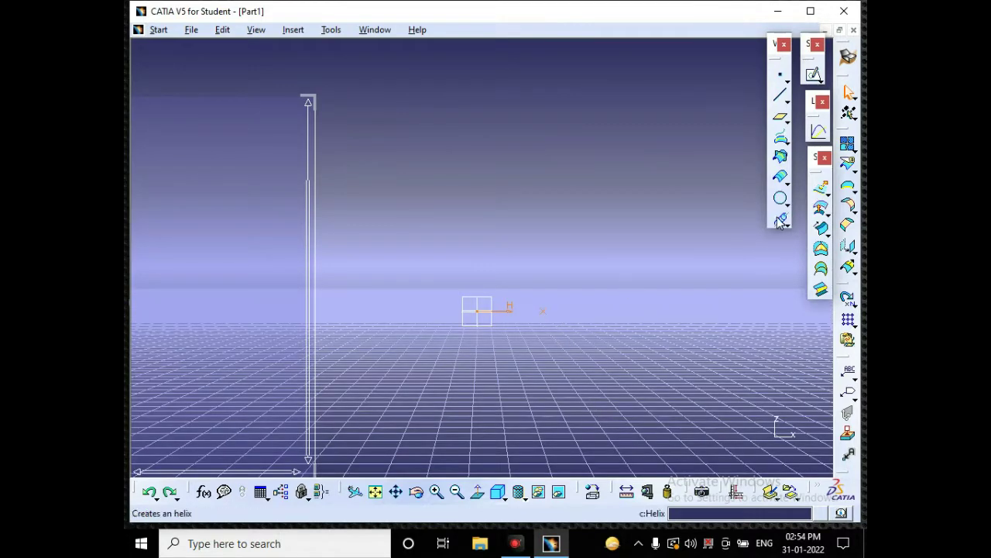
pyautogui.click(780, 219)
pyautogui.click(767, 186)
pyautogui.click(716, 210)
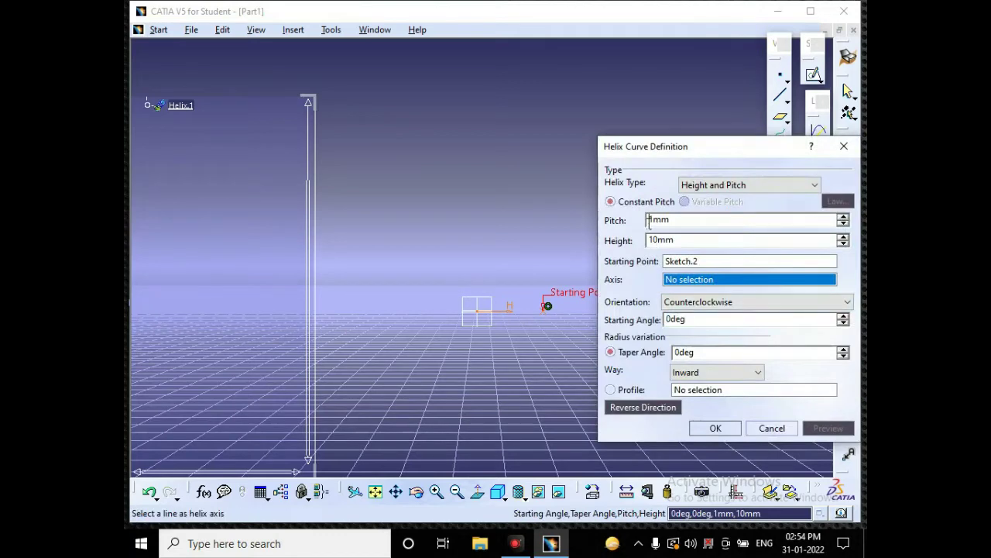
pyautogui.write('30')
pyautogui.moveTo(659, 241); pyautogui.dragTo(631, 241)
pyautogui.write('200')
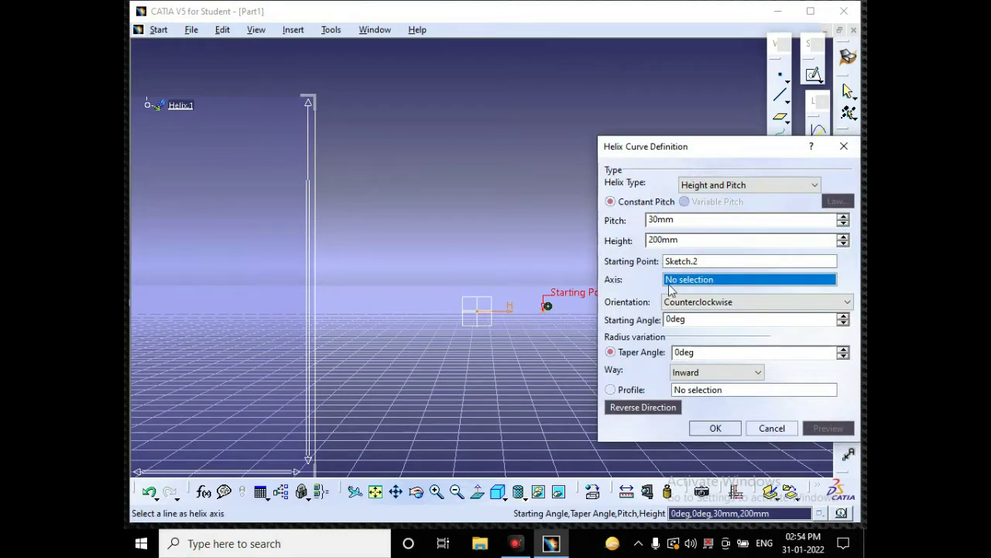
pyautogui.rightClick(671, 280)
pyautogui.click(712, 336)
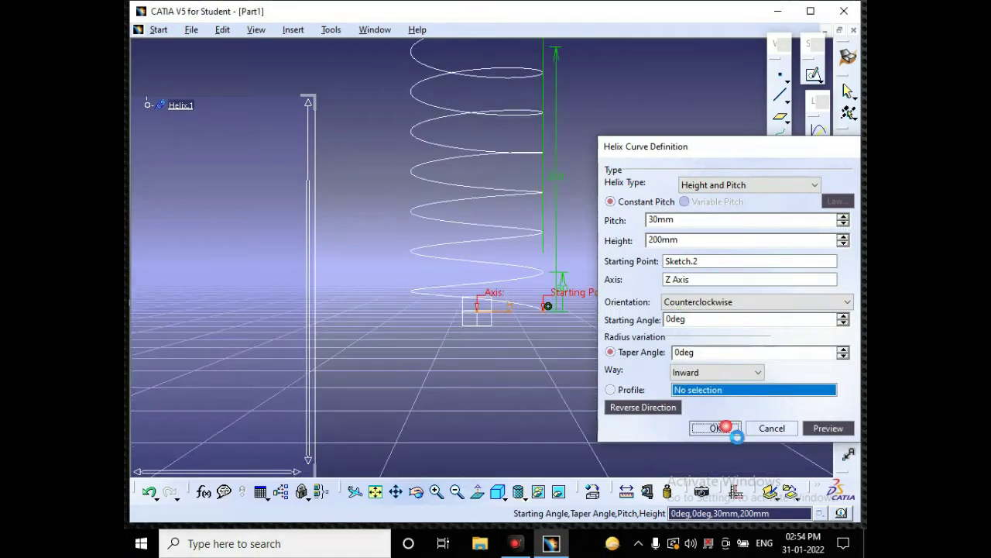
pyautogui.click(714, 427)
# Step: Create a second helix from the same point around the Z axis with 25 mm pitch and 50 mm height, reversed to run downward
pyautogui.click(780, 216)
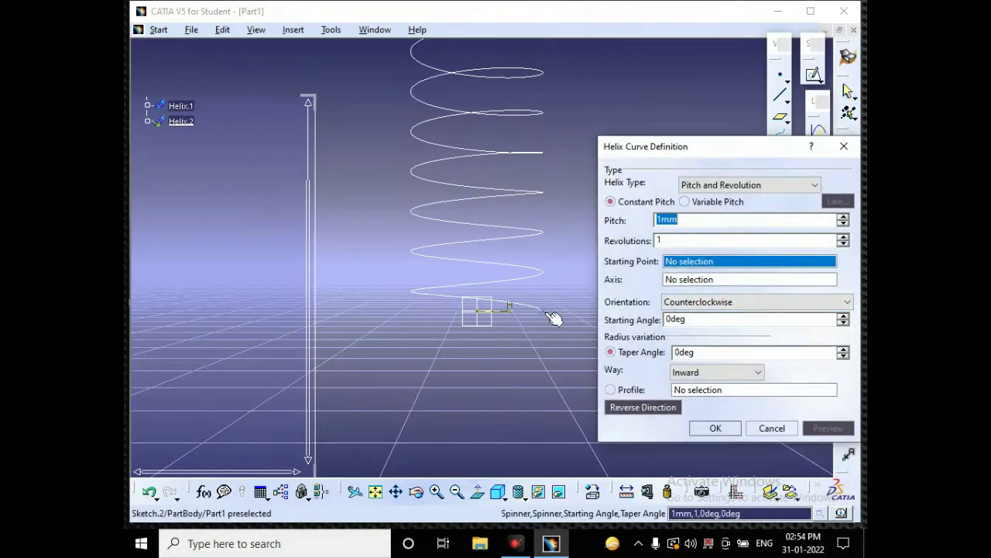
pyautogui.click(542, 310)
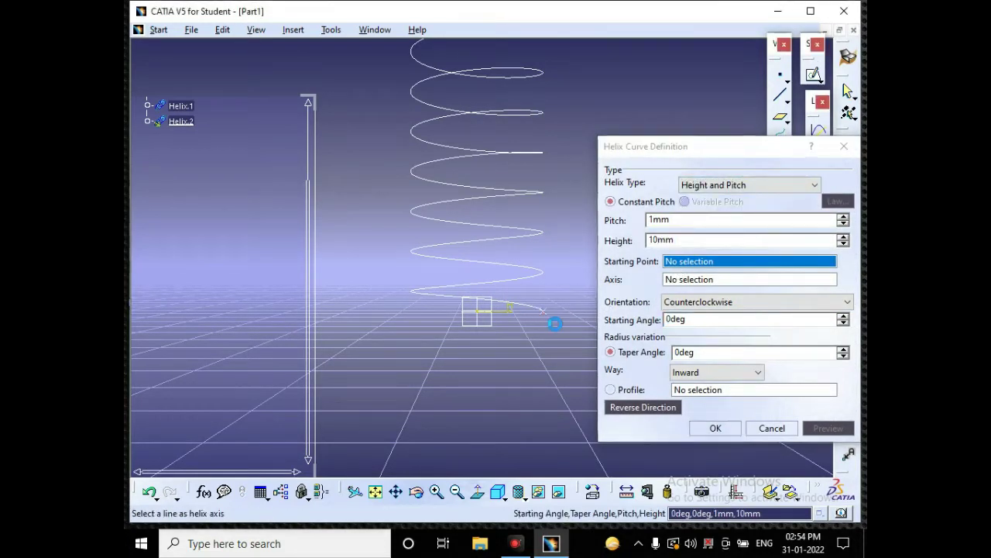
pyautogui.rightClick(686, 280)
pyautogui.click(716, 339)
pyautogui.moveTo(649, 222); pyautogui.dragTo(656, 223)
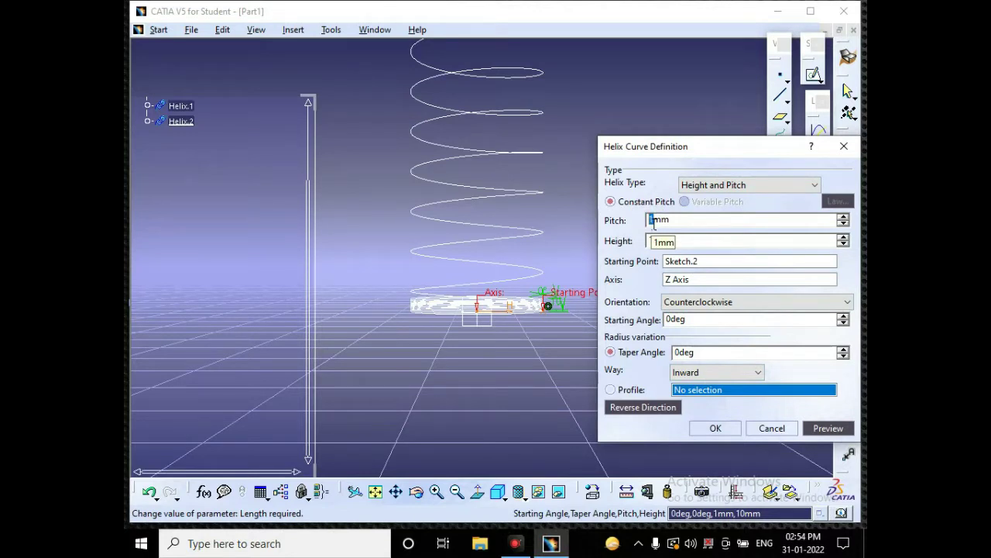
pyautogui.moveTo(659, 242); pyautogui.dragTo(649, 241)
pyautogui.write('50')
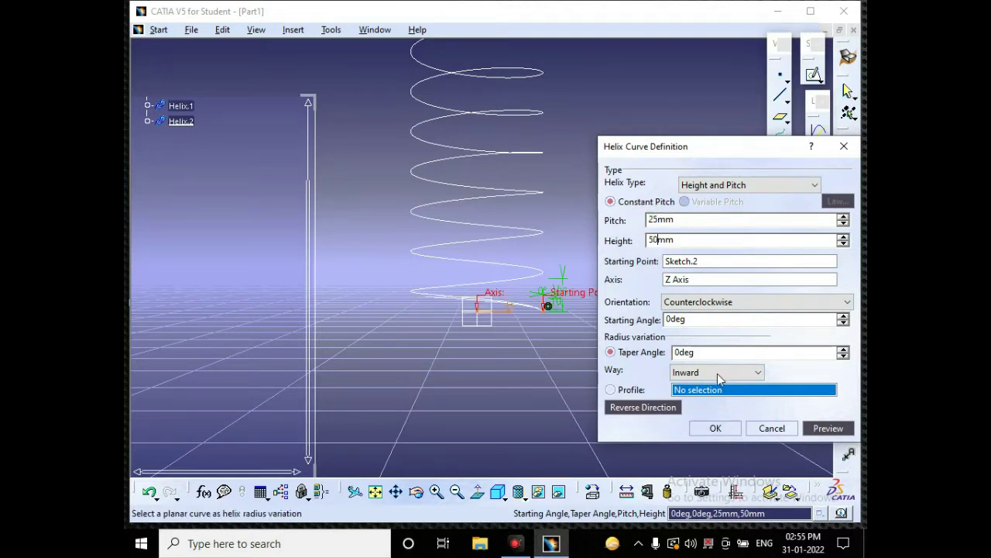
pyautogui.click(716, 428)
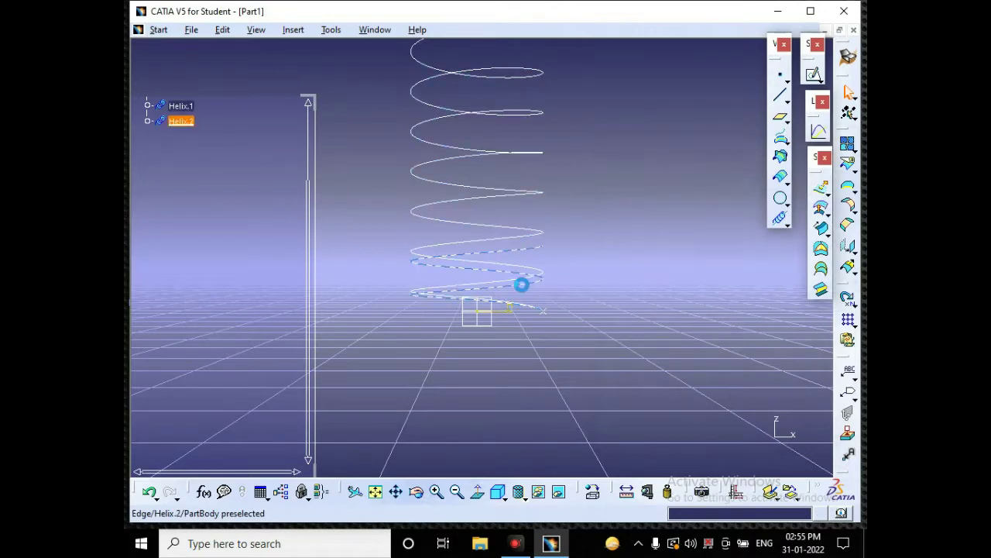
pyautogui.doubleClick(522, 283)
pyautogui.click(750, 428)
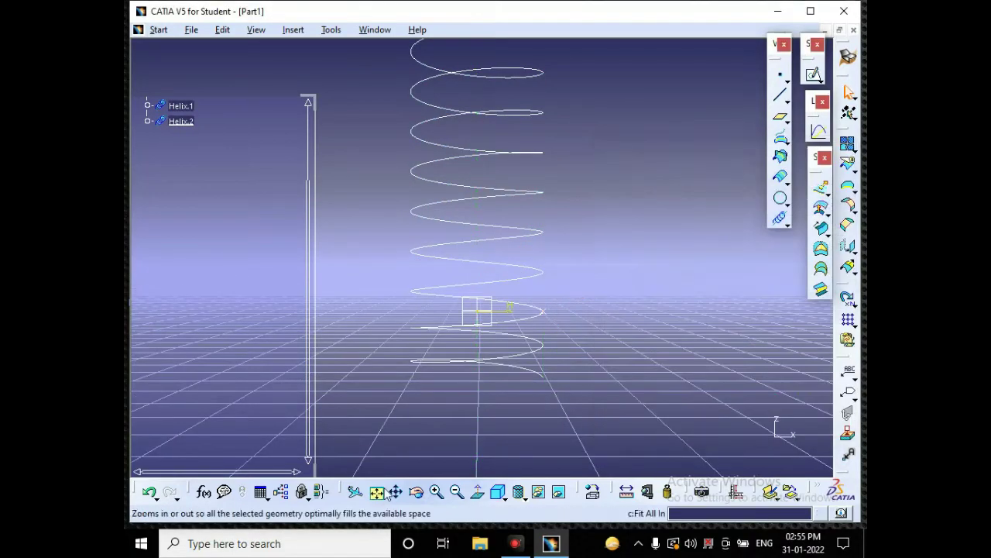
# Step: Create a third helix from the first helix's upper end point around the Z axis with 25 mm pitch and 50 mm height
pyautogui.click(375, 492)
pyautogui.click(450, 76)
pyautogui.click(780, 220)
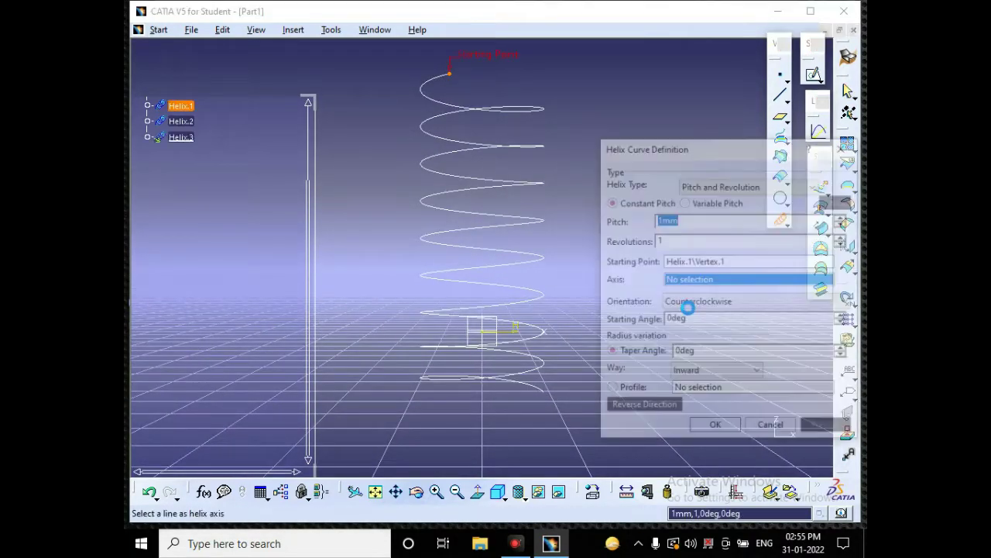
pyautogui.write('25')
pyautogui.press('Tab')
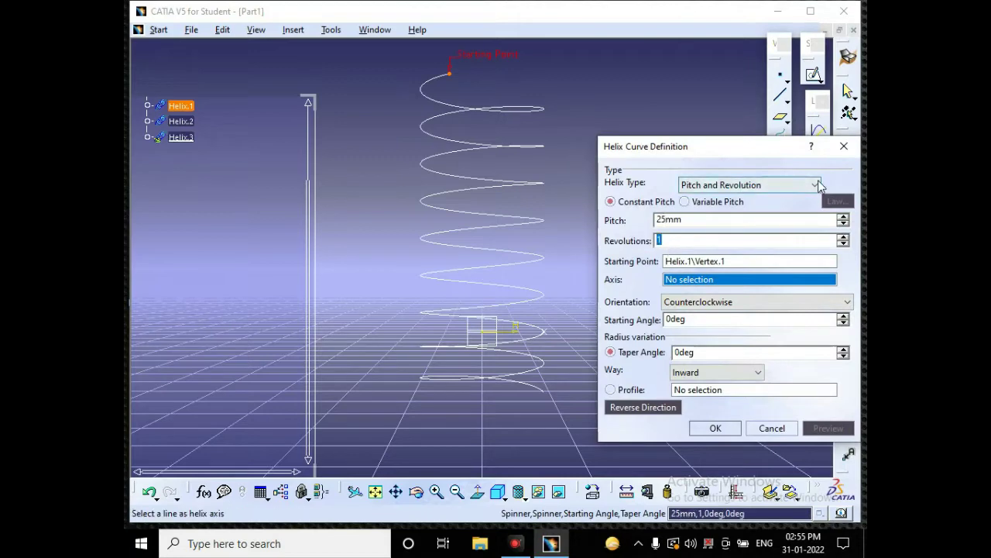
pyautogui.click(820, 186)
pyautogui.click(748, 217)
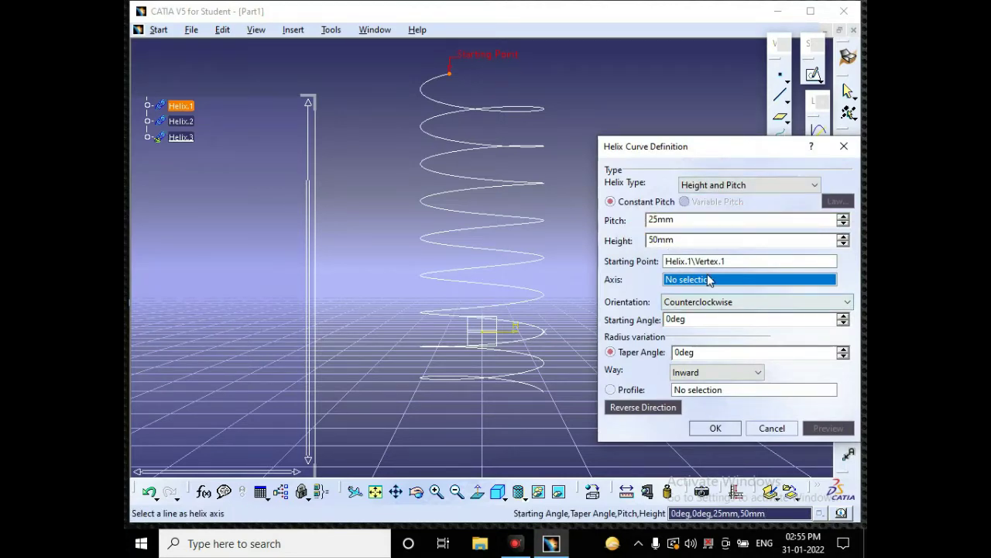
pyautogui.rightClick(709, 281)
pyautogui.click(732, 338)
pyautogui.click(726, 428)
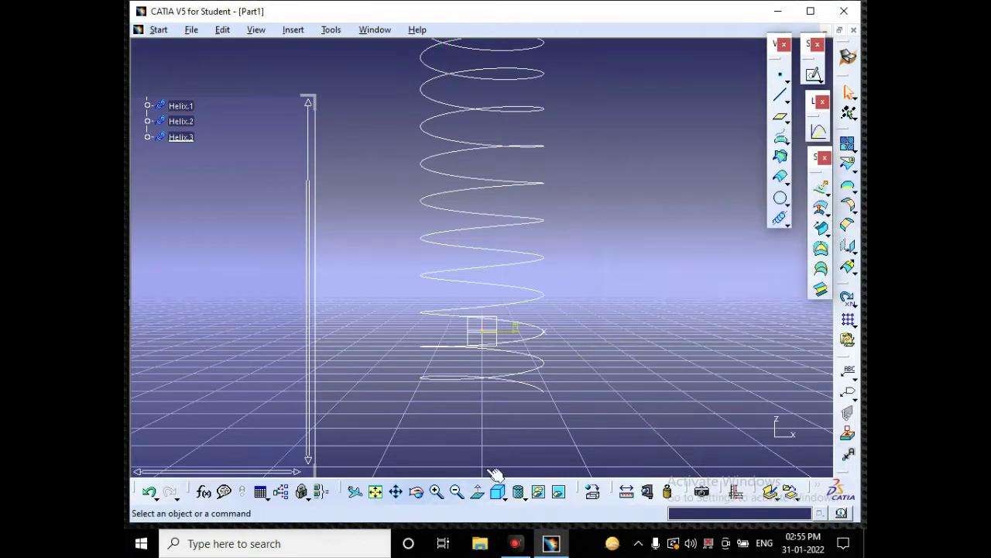
# Step: Join Helix.1, Helix.2 and Helix.3 into one continuous curve with a 0.001 mm merging distance
pyautogui.click(377, 491)
pyautogui.click(192, 109)
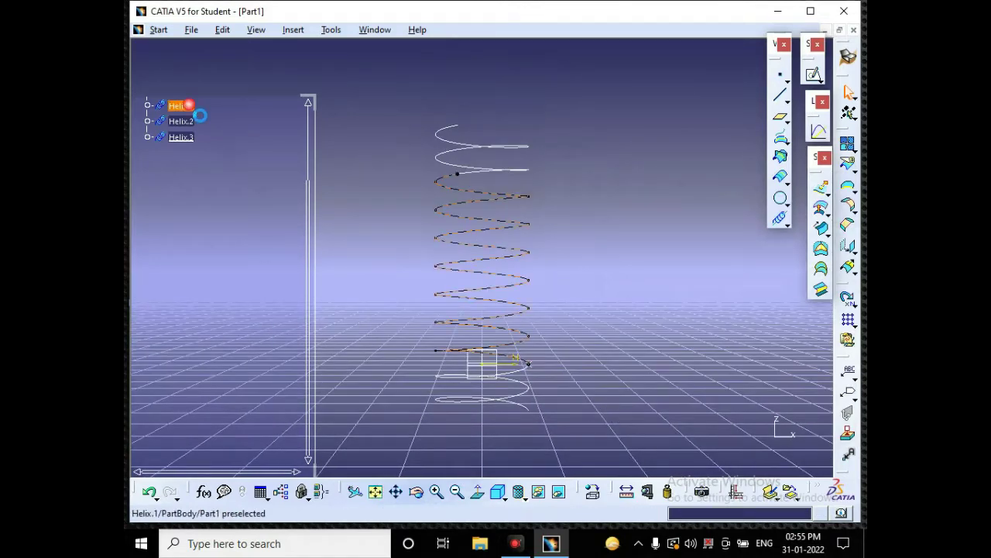
pyautogui.keyDown('ctrl'); pyautogui.click(192, 123); pyautogui.keyUp('ctrl')
pyautogui.keyDown('ctrl'); pyautogui.click(190, 138); pyautogui.keyUp('ctrl')
pyautogui.hotkey('alt', 'Return')
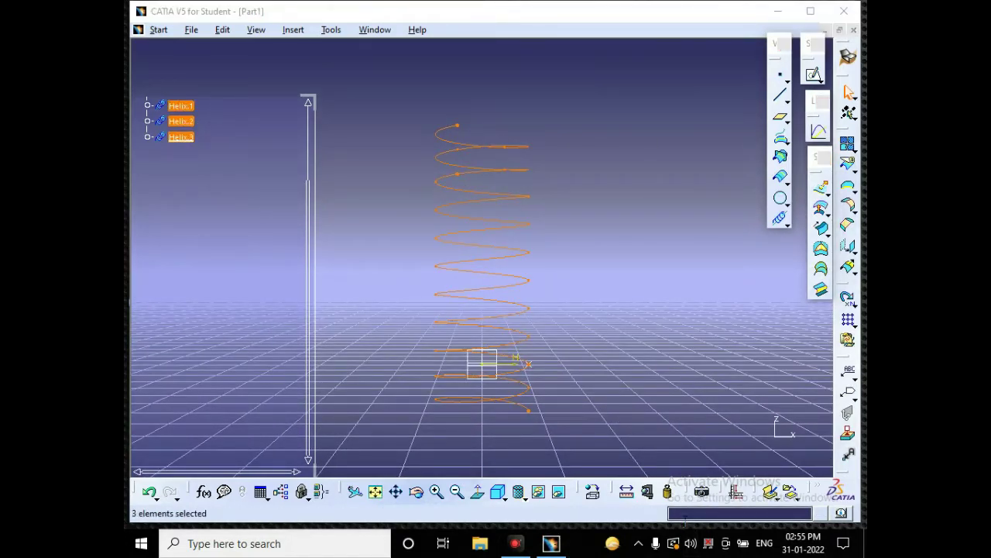
pyautogui.click(685, 516)
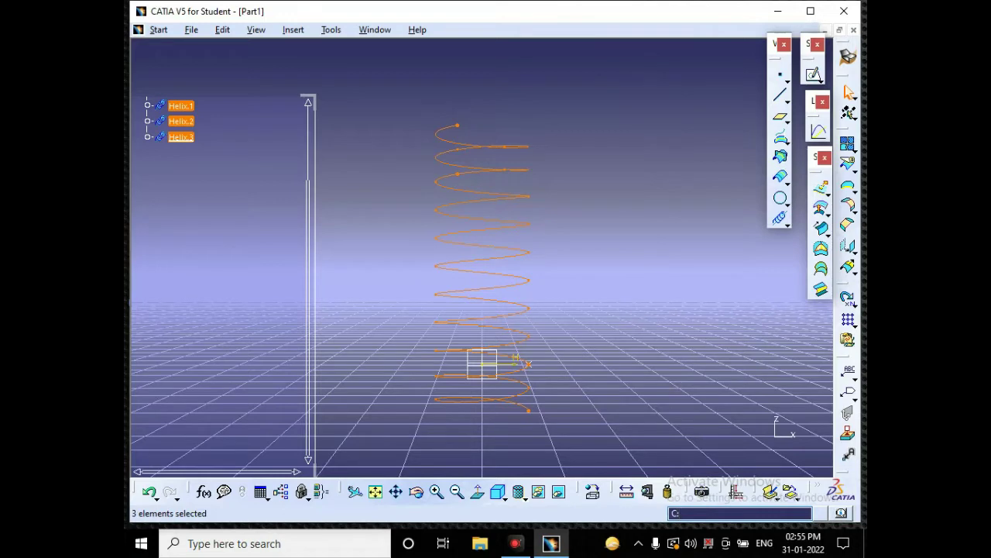
pyautogui.write('C:join')
pyautogui.press('Return')
pyautogui.click(687, 451)
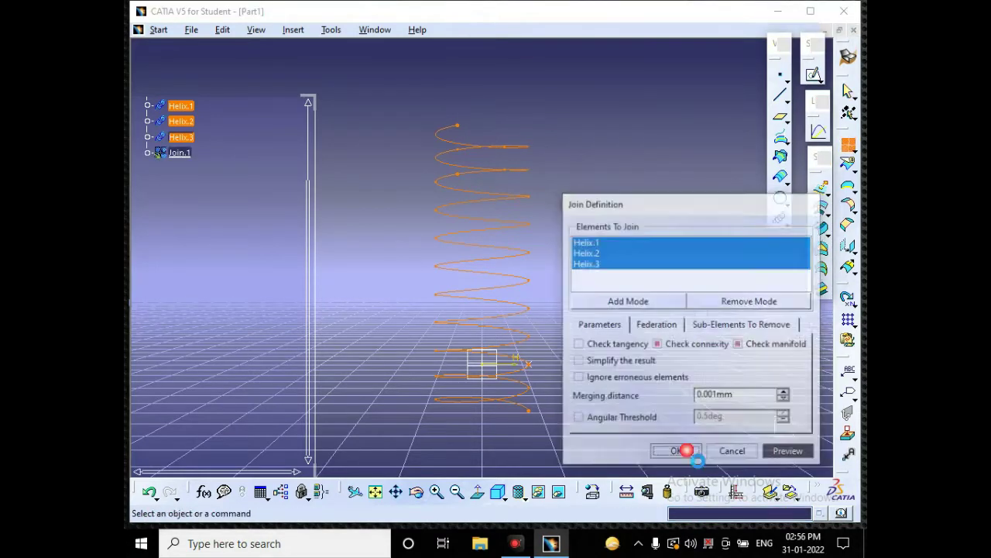
# Step: Create a plane normal to the joined curve at its lower end point
pyautogui.click(535, 415)
pyautogui.click(780, 117)
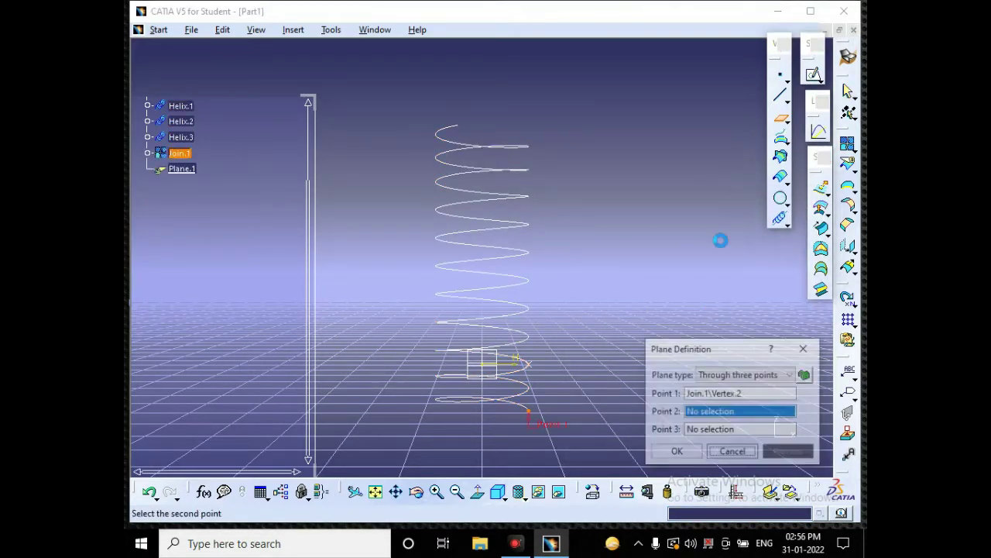
pyautogui.click(748, 375)
pyautogui.click(750, 465)
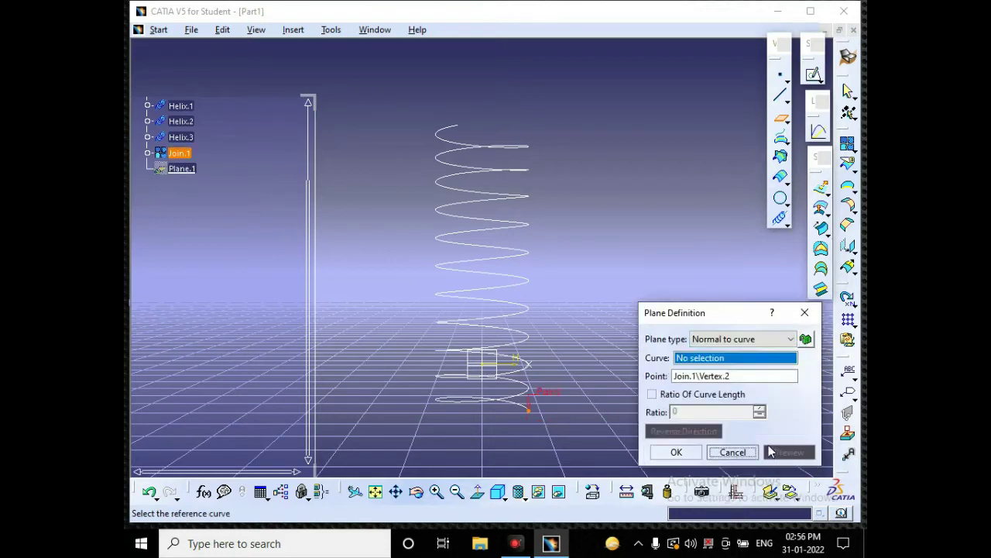
pyautogui.click(507, 326)
pyautogui.click(677, 453)
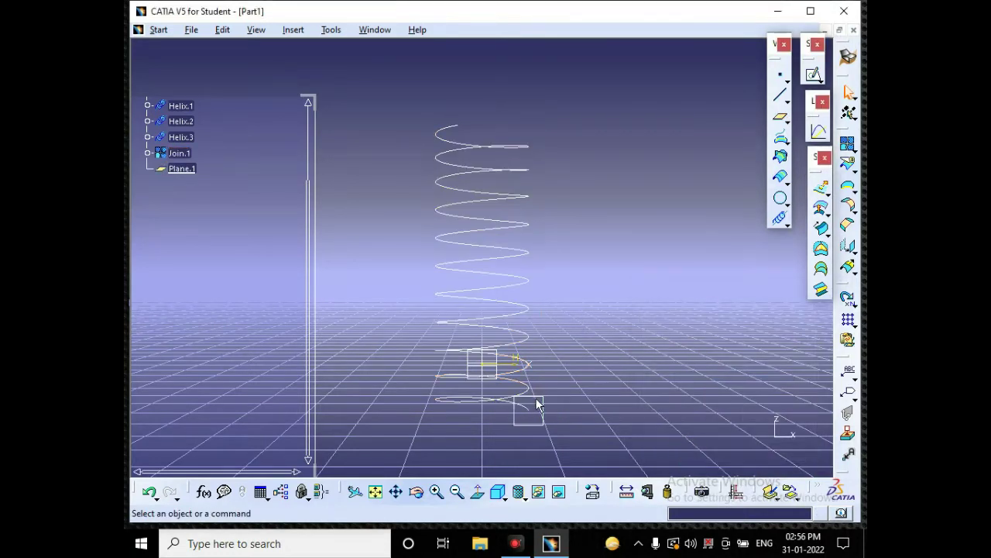
# Step: Sketch a circle on the plane normal to the curve and dimension its diameter to 12 mm
pyautogui.click(813, 75)
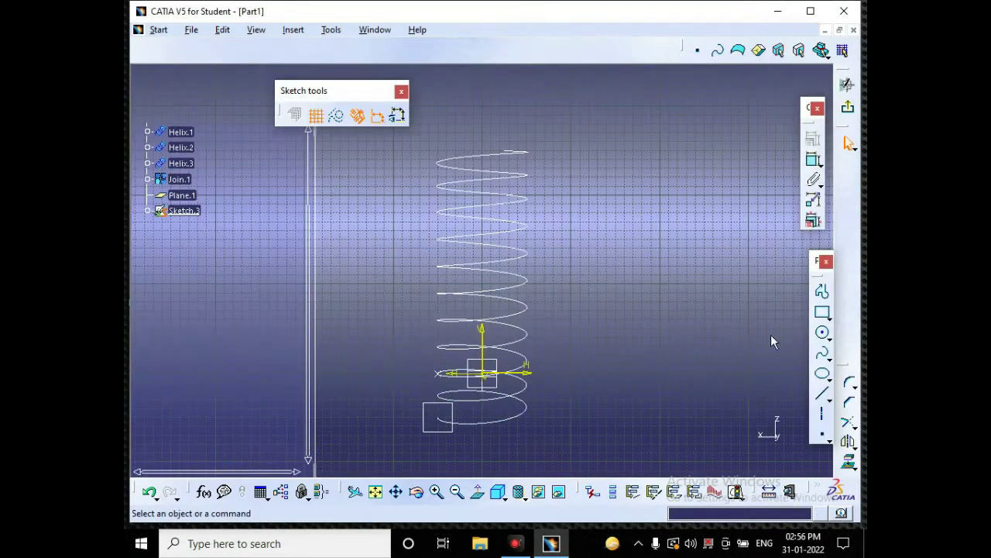
pyautogui.click(824, 333)
pyautogui.click(671, 342)
pyautogui.click(696, 284)
pyautogui.click(813, 159)
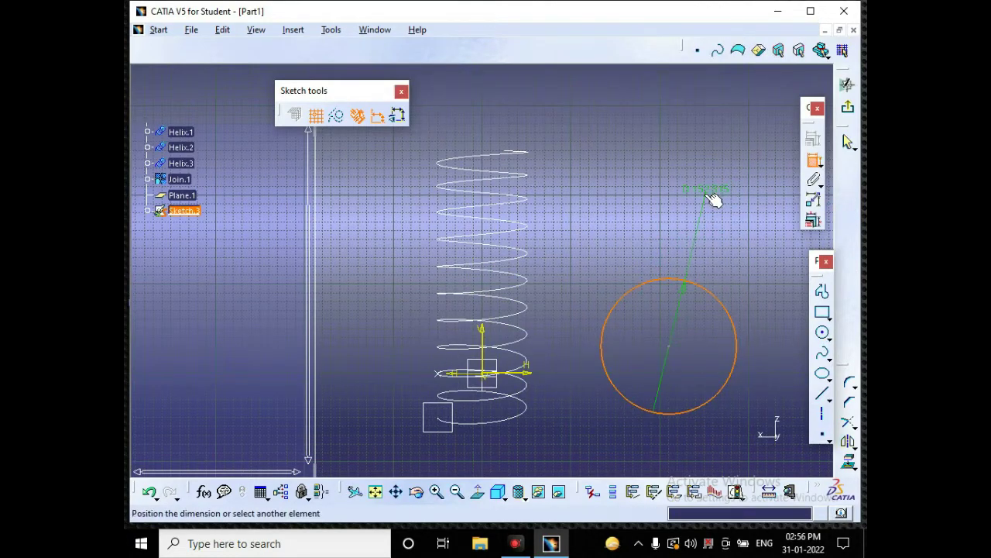
pyautogui.click(711, 199)
pyautogui.doubleClick(709, 198)
pyautogui.write('12')
pyautogui.press('Return')
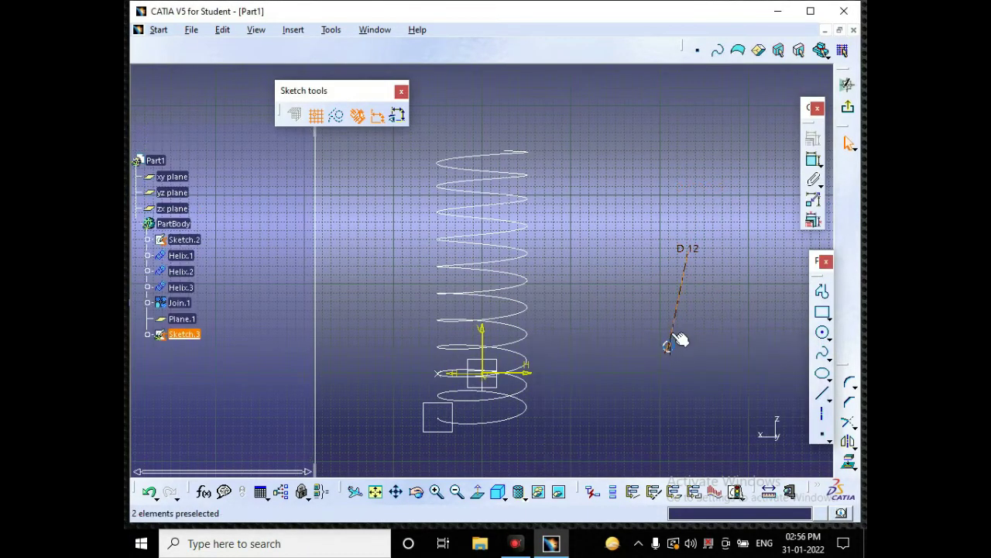
# Step: Constrain the circle's centre to the joined curve's lower end point and finish the sketch
pyautogui.keyDown('ctrl'); pyautogui.click(439, 422); pyautogui.keyUp('ctrl')
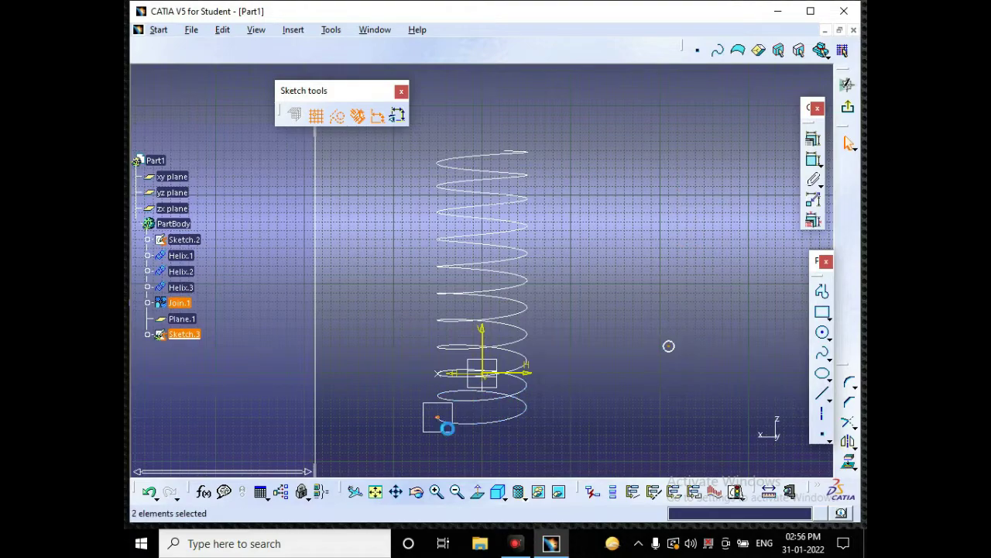
pyautogui.click(813, 140)
pyautogui.click(750, 264)
pyautogui.click(740, 454)
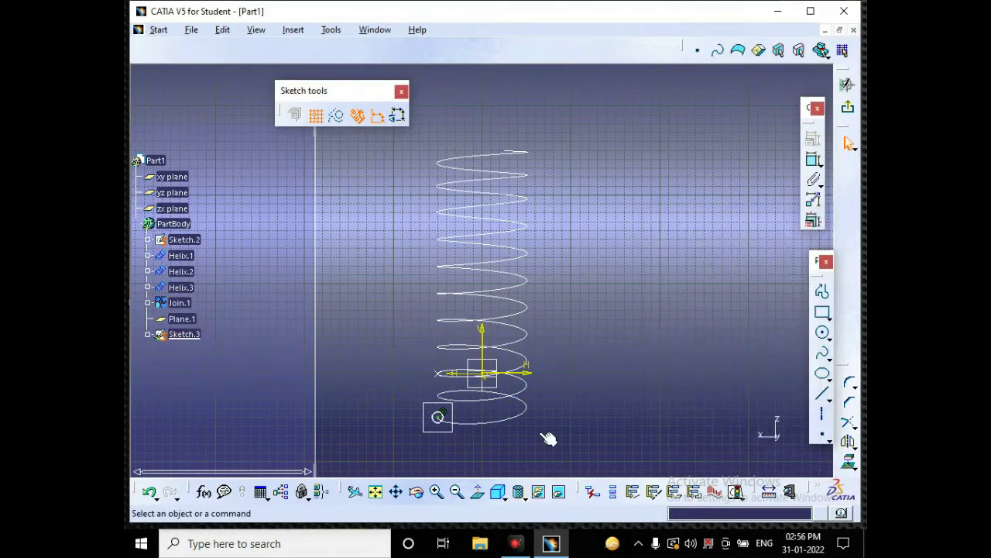
pyautogui.click(851, 111)
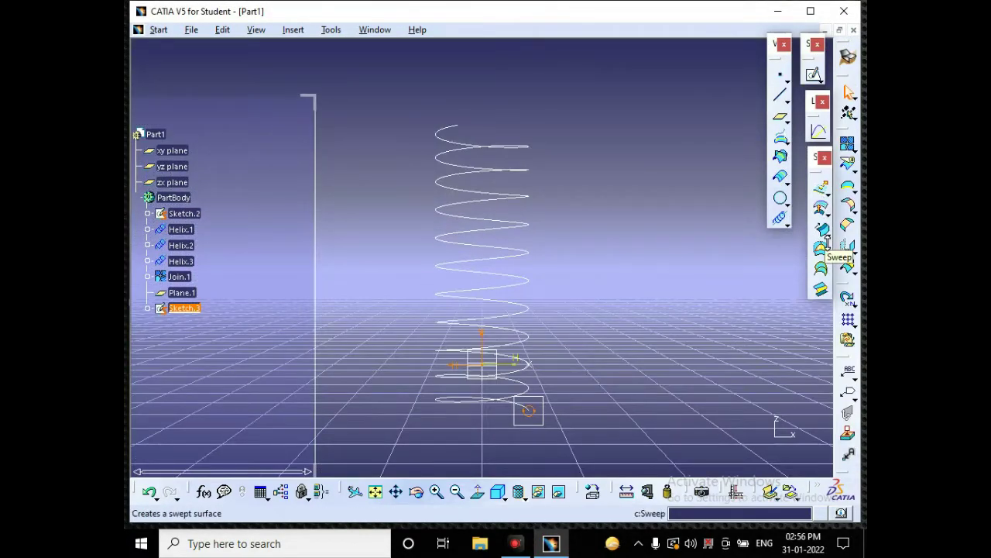
# Step: Sweep the circle sketch along Join.1 with the pulling direction subtype, using VDirection as the direction and a 0° angle
pyautogui.click(823, 240)
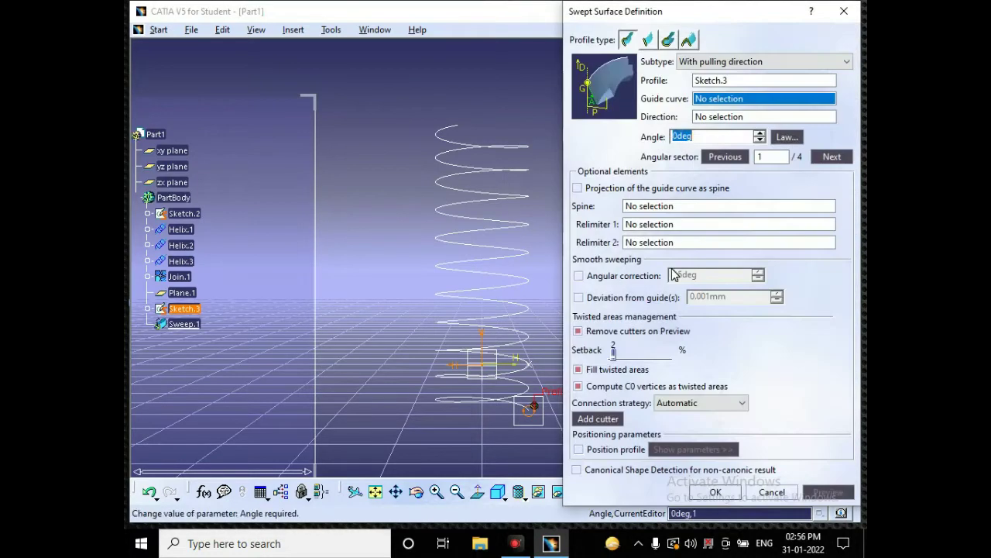
pyautogui.click(511, 234)
pyautogui.click(513, 328)
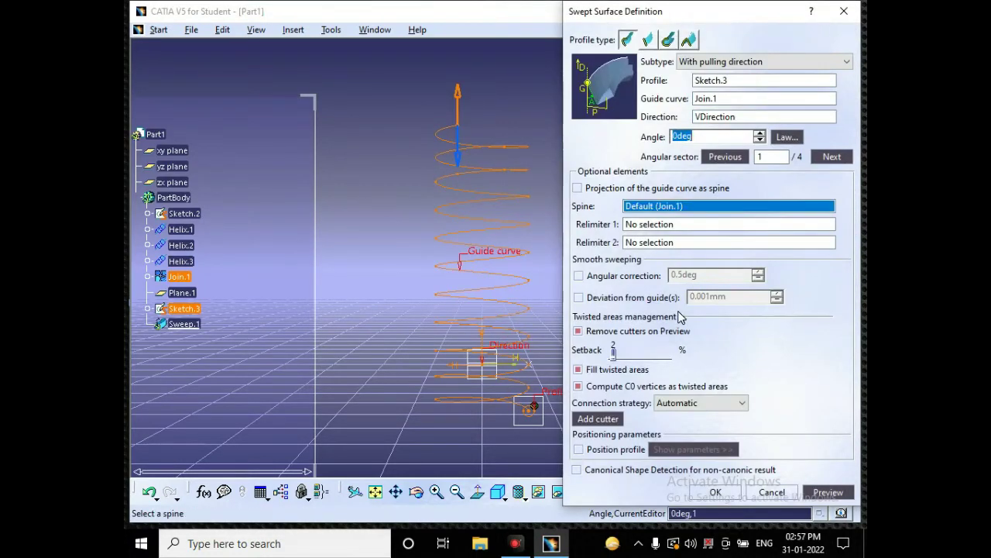
pyautogui.click(725, 488)
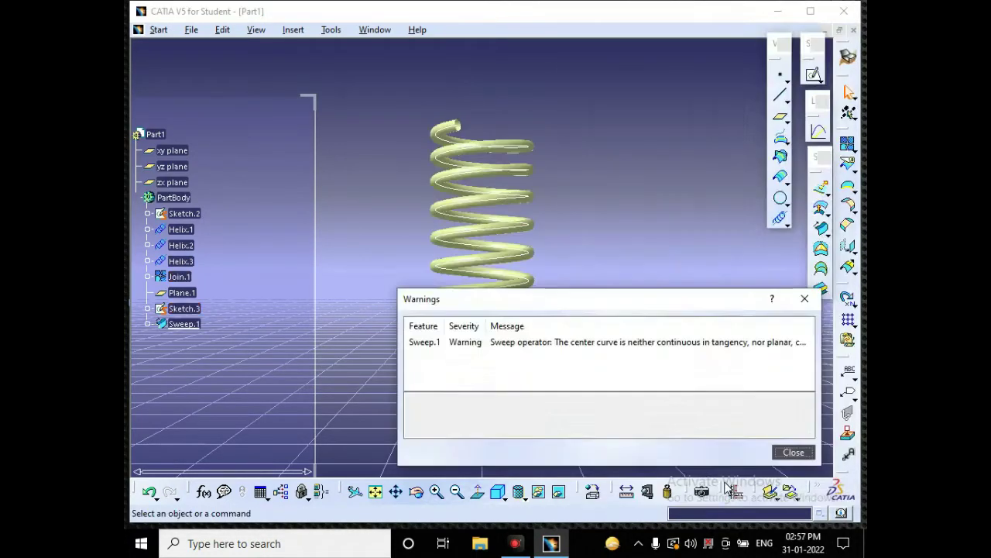
pyautogui.click(791, 453)
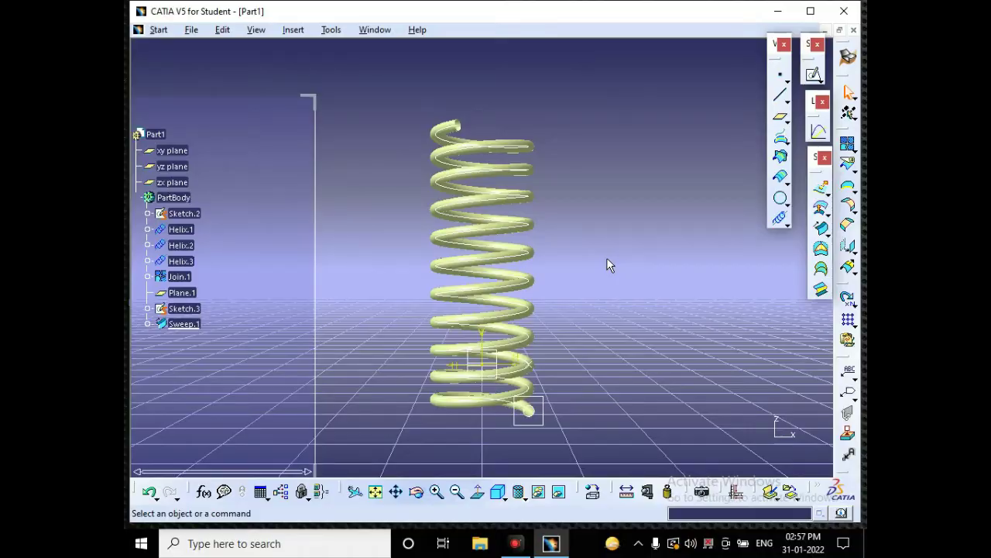
# Step: Create a plane offset 240 mm from the xy plane, near the spring's upper end
pyautogui.click(417, 490)
pyautogui.moveTo(388, 291); pyautogui.dragTo(385, 334)
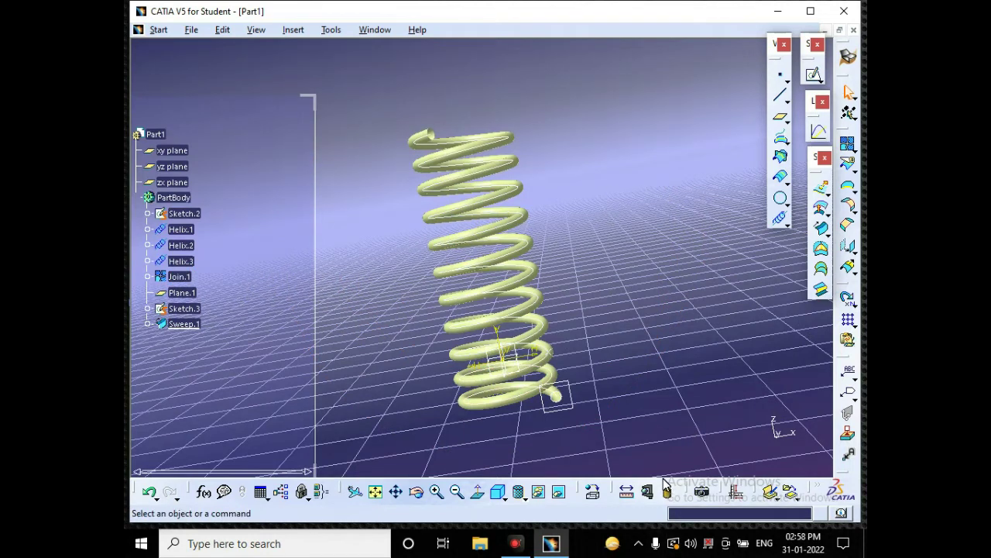
pyautogui.click(515, 360)
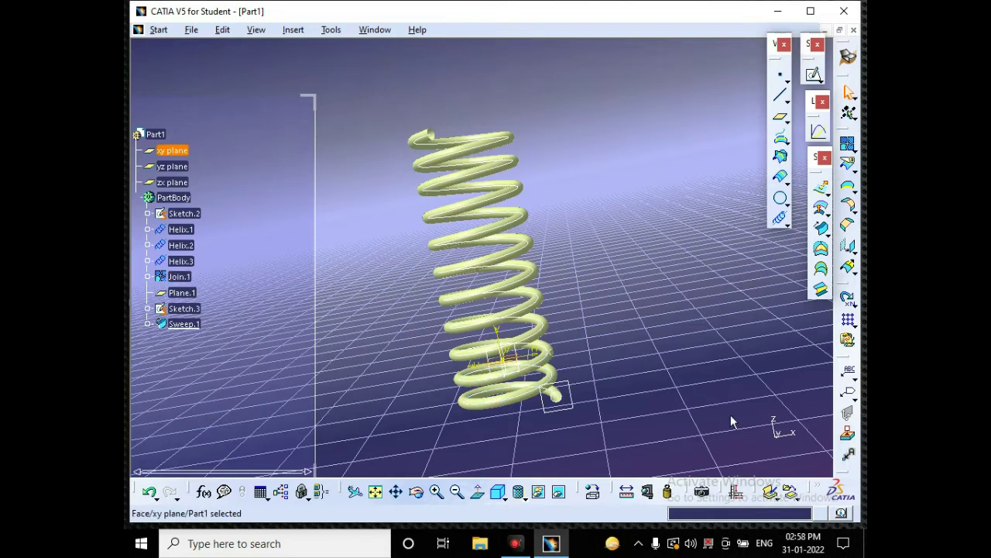
pyautogui.click(780, 117)
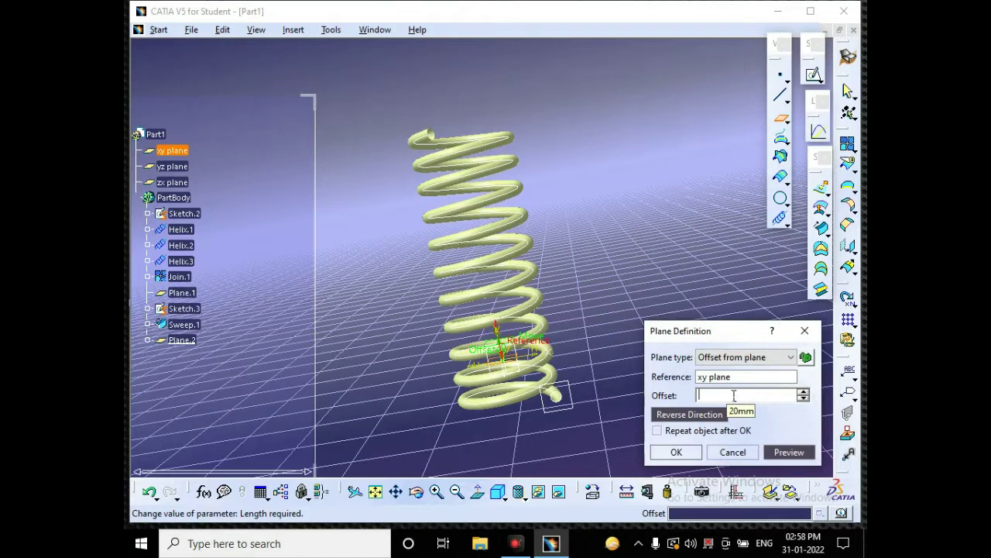
pyautogui.write('240')
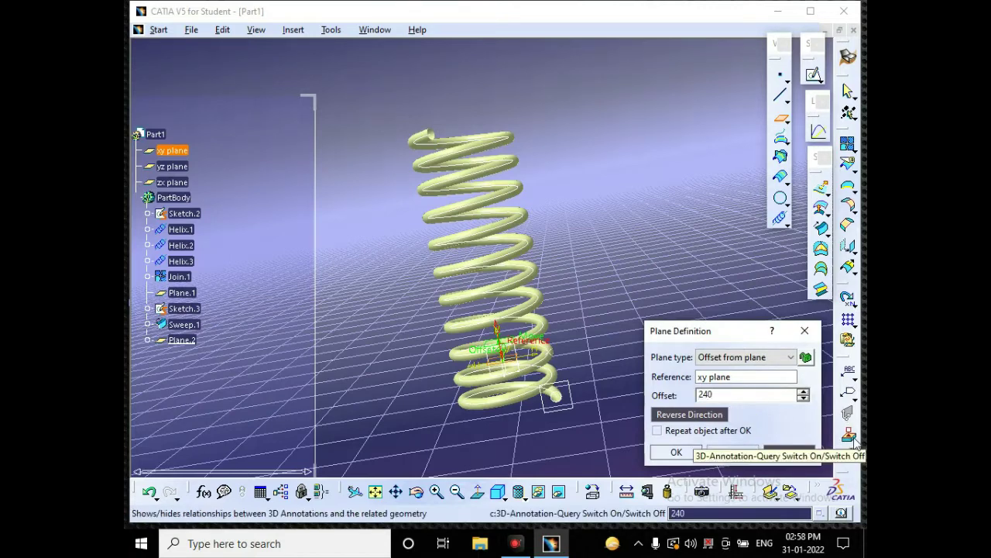
pyautogui.click(687, 451)
# Step: Sketch an origin-centred circle larger than the spring's outer diameter on the offset plane and finish the sketch
pyautogui.click(376, 493)
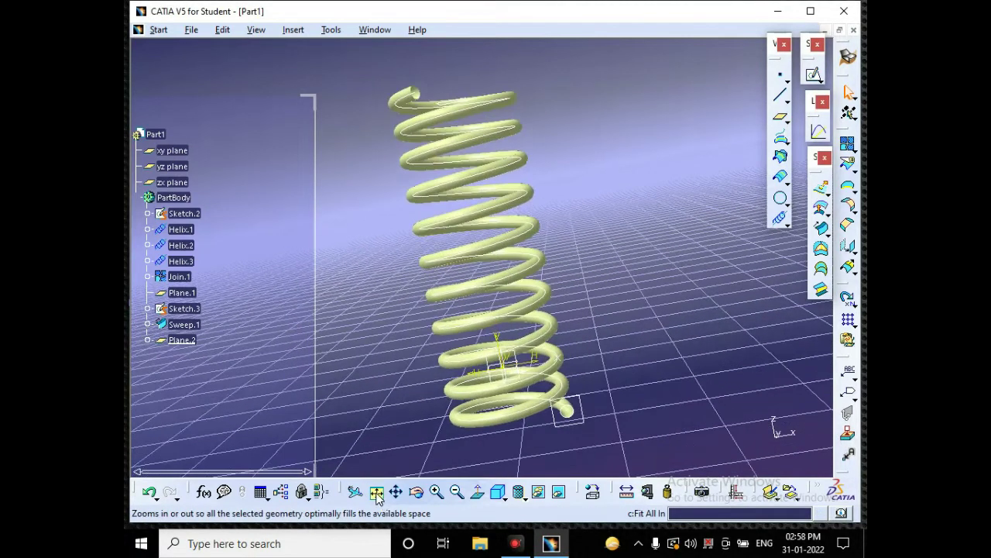
pyautogui.click(422, 493)
pyautogui.moveTo(396, 317); pyautogui.dragTo(447, 418)
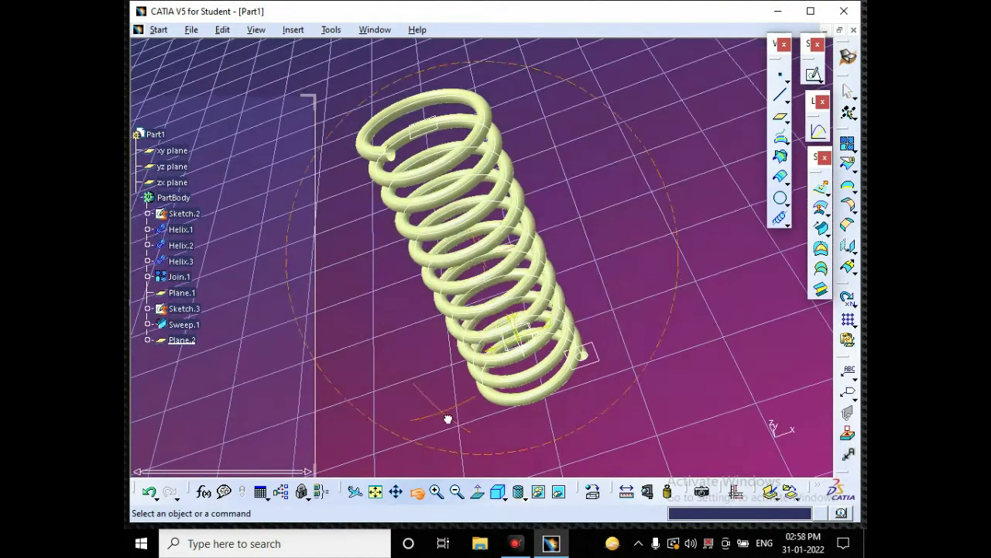
pyautogui.click(438, 123)
pyautogui.click(813, 75)
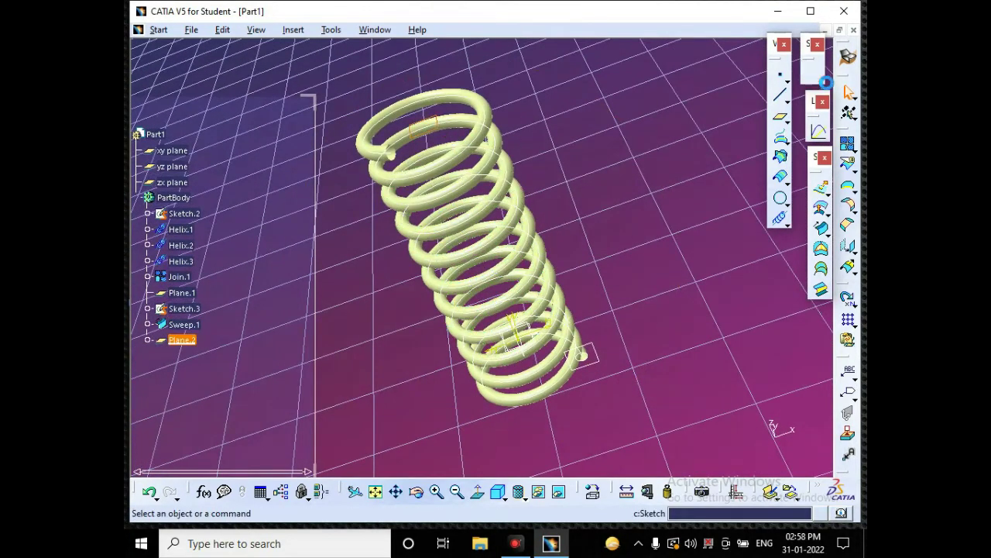
pyautogui.click(375, 492)
pyautogui.click(823, 333)
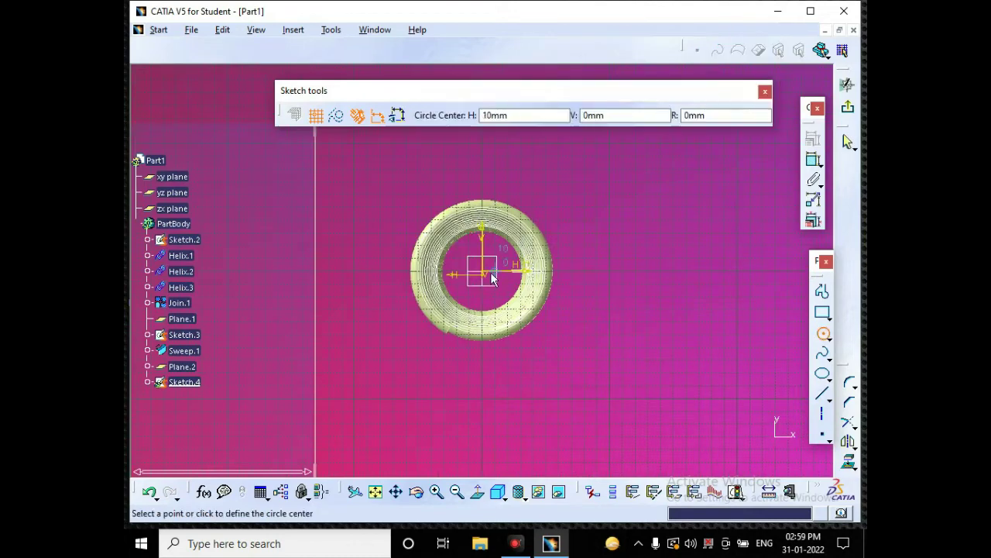
pyautogui.click(482, 271)
pyautogui.click(611, 258)
pyautogui.click(847, 84)
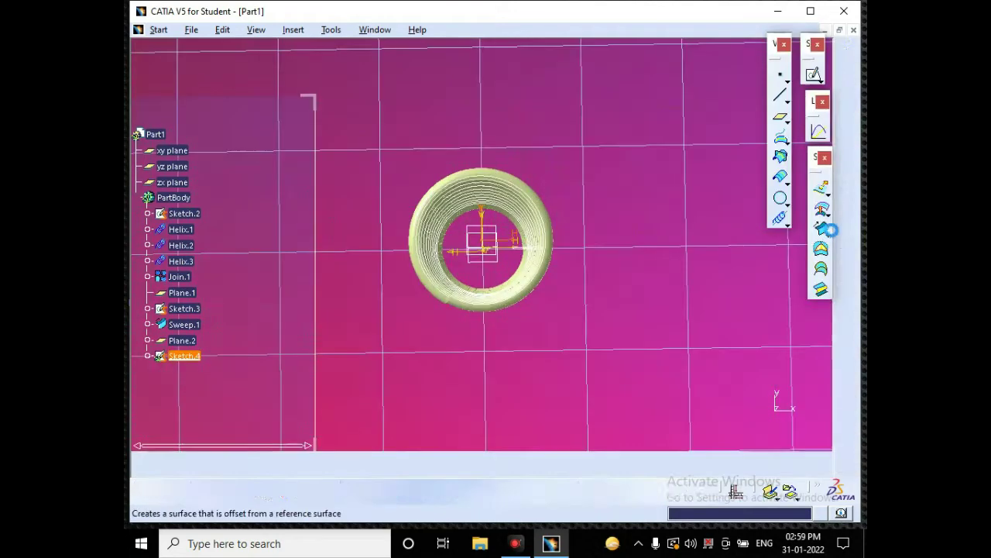
# Step: Switch to the Part Design workbench and try to cut a pocket from the large circle sketch
pyautogui.click(158, 29)
pyautogui.moveTo(324, 67)
pyautogui.click(373, 65)
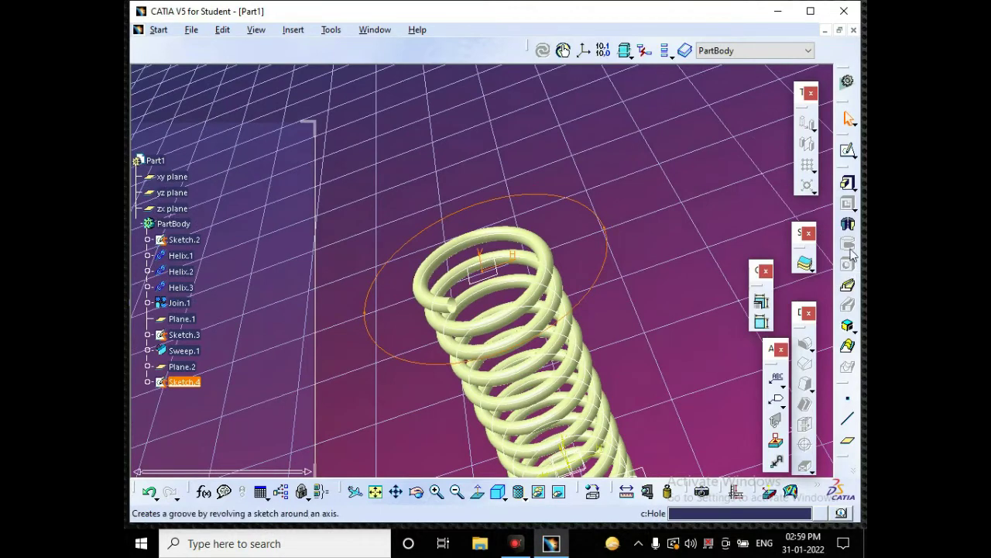
pyautogui.click(849, 204)
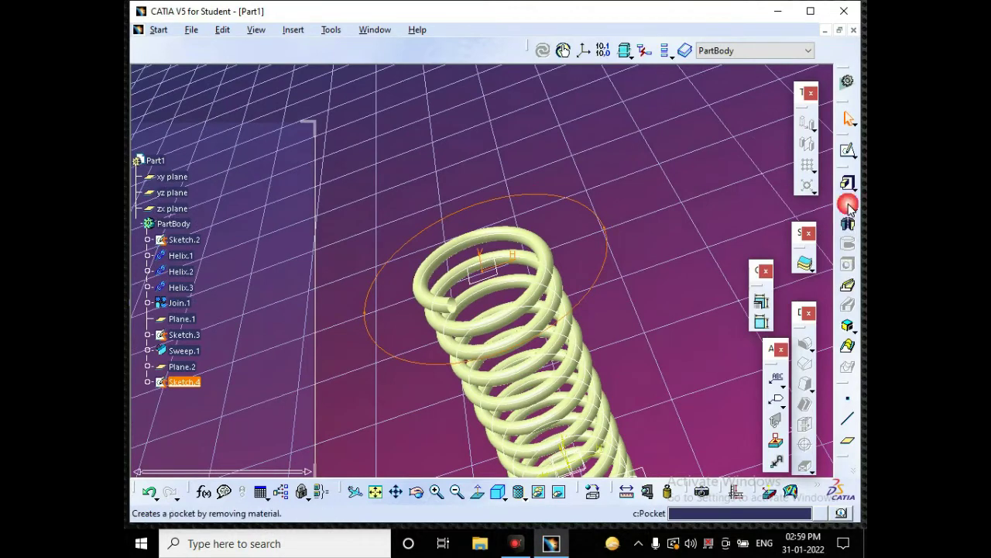
pyautogui.click(454, 307)
pyautogui.doubleClick(454, 308)
pyautogui.click(743, 452)
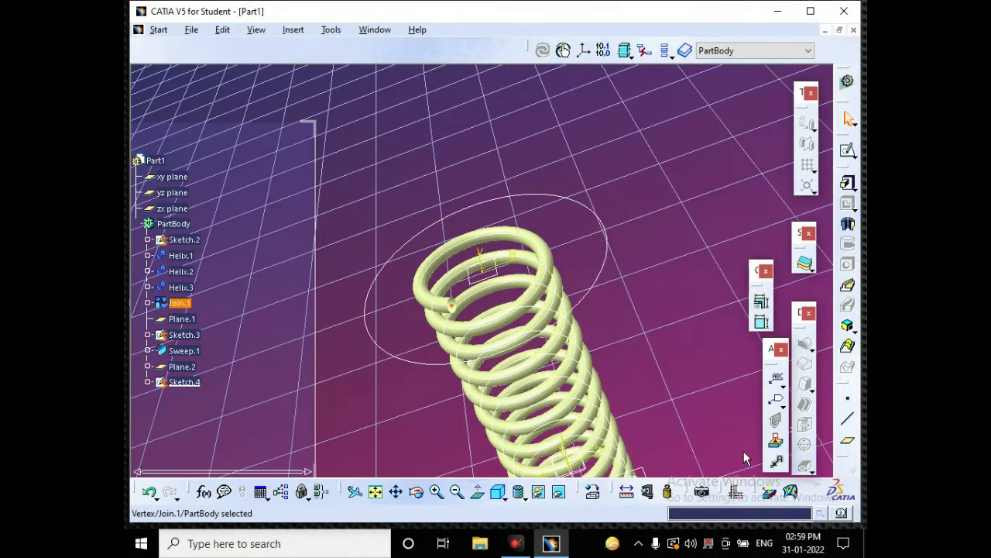
pyautogui.click(293, 29)
pyautogui.moveTo(329, 277)
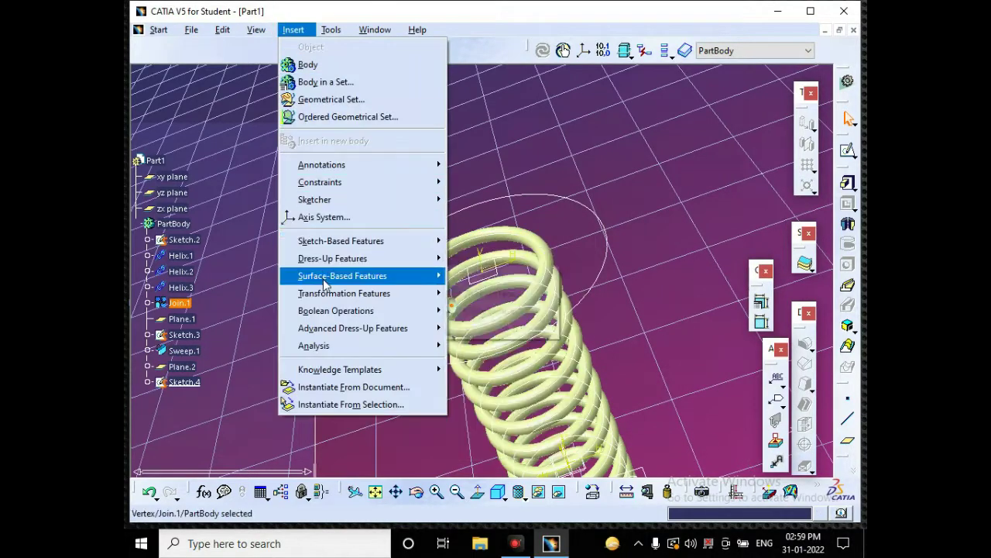
pyautogui.moveTo(332, 33)
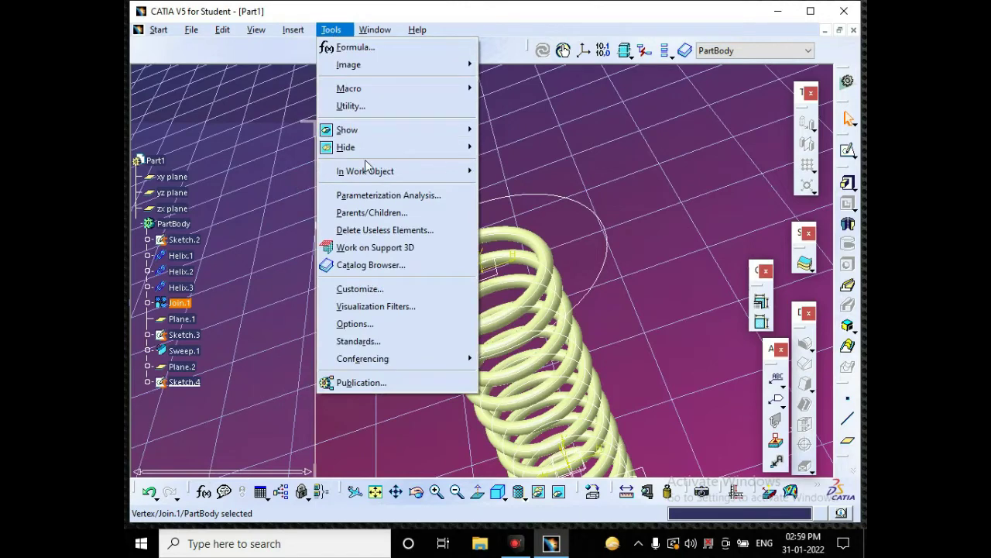
pyautogui.moveTo(405, 136)
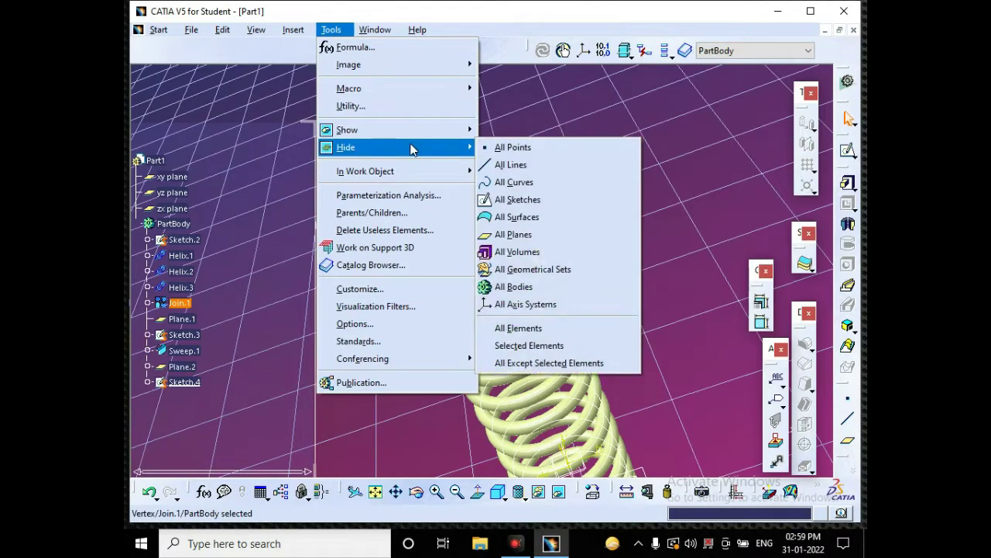
pyautogui.moveTo(296, 31)
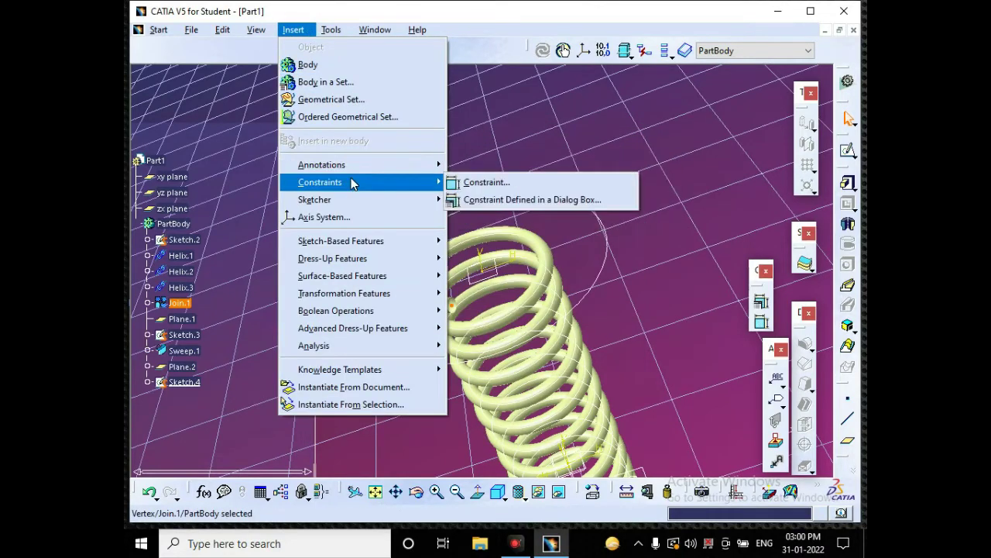
pyautogui.moveTo(356, 201)
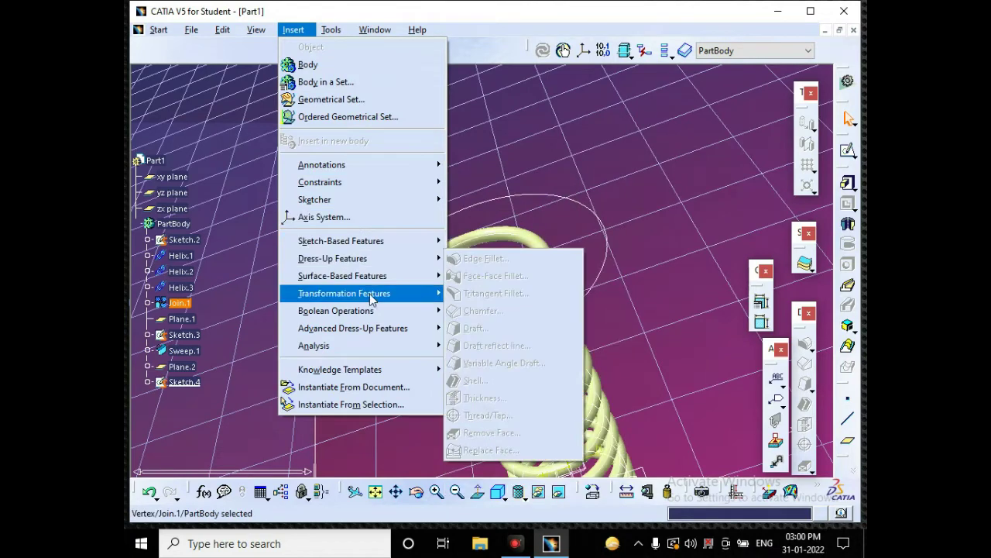